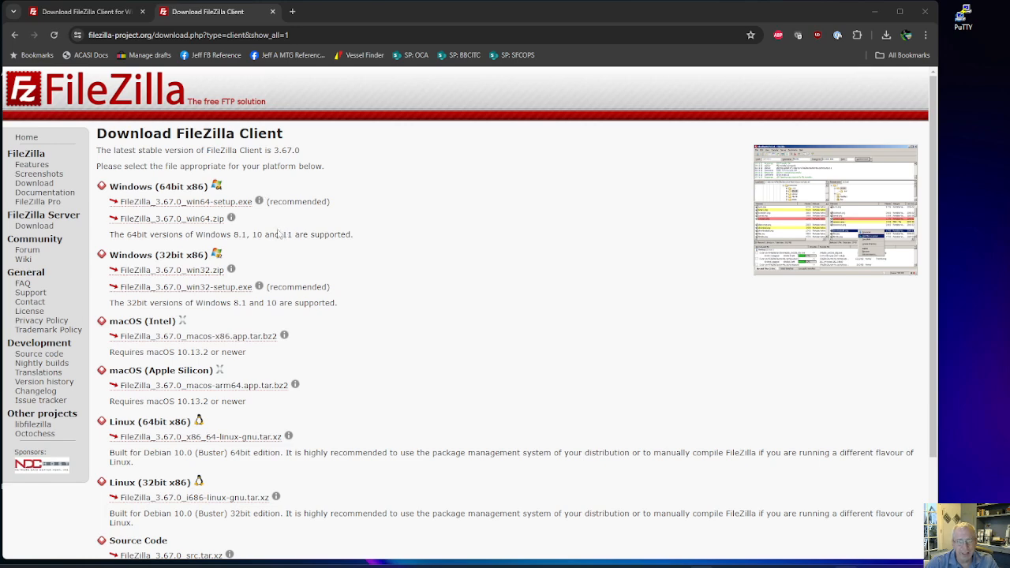
click(79, 12)
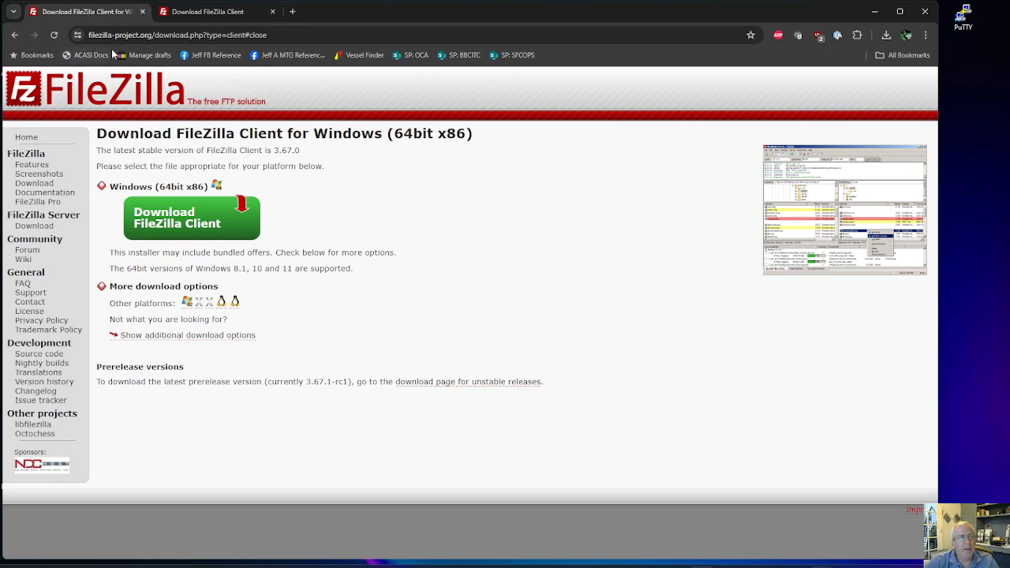
click(141, 106)
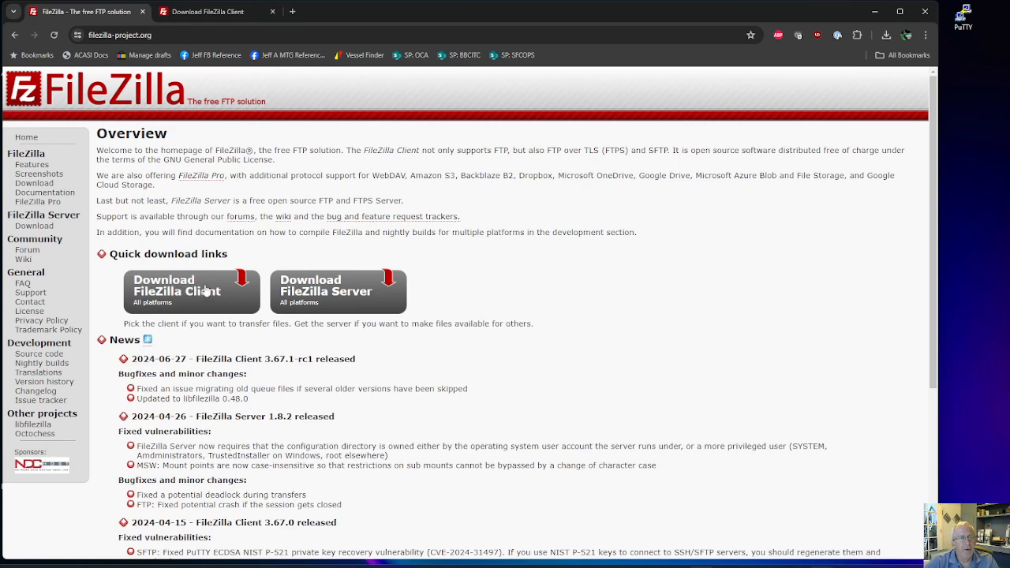
click(205, 291)
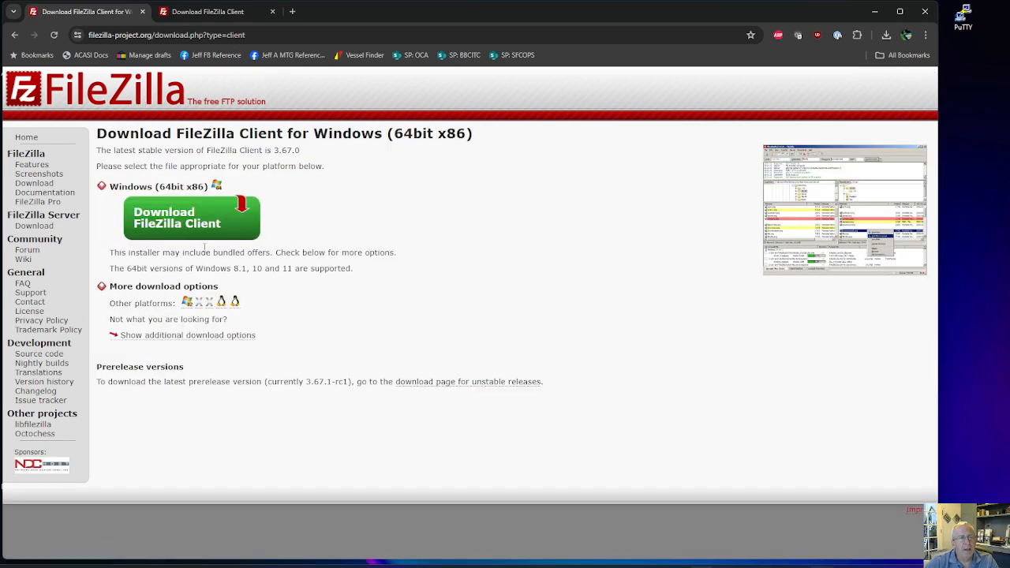
click(172, 218)
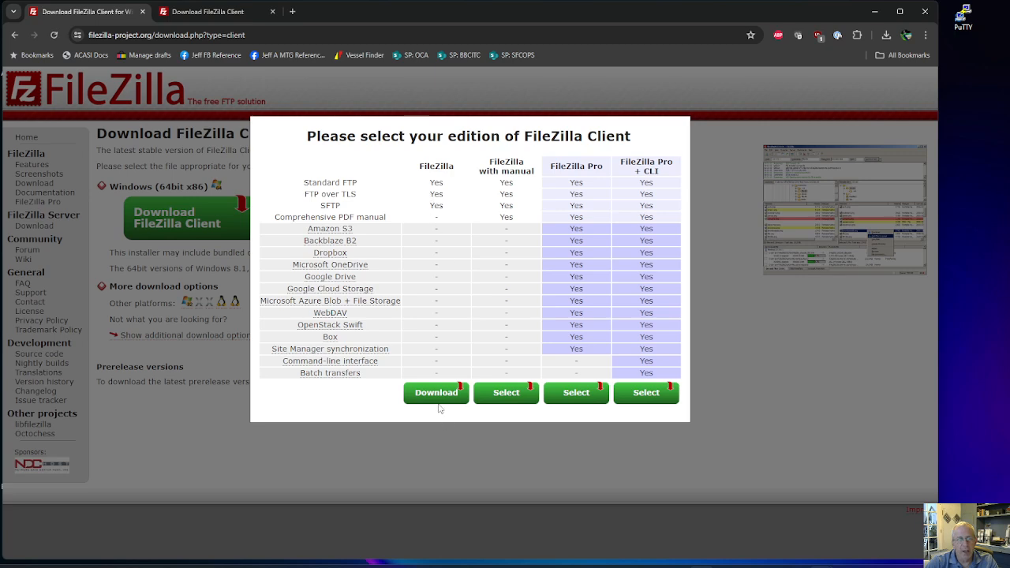
click(208, 11)
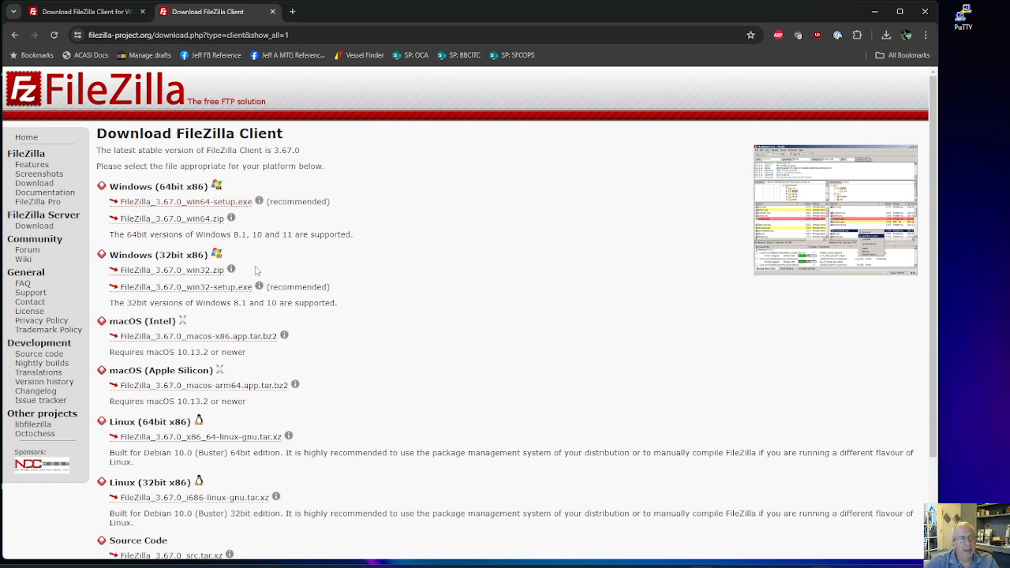
scroll(220, 268, down, 3)
scroll(189, 245, up, 3)
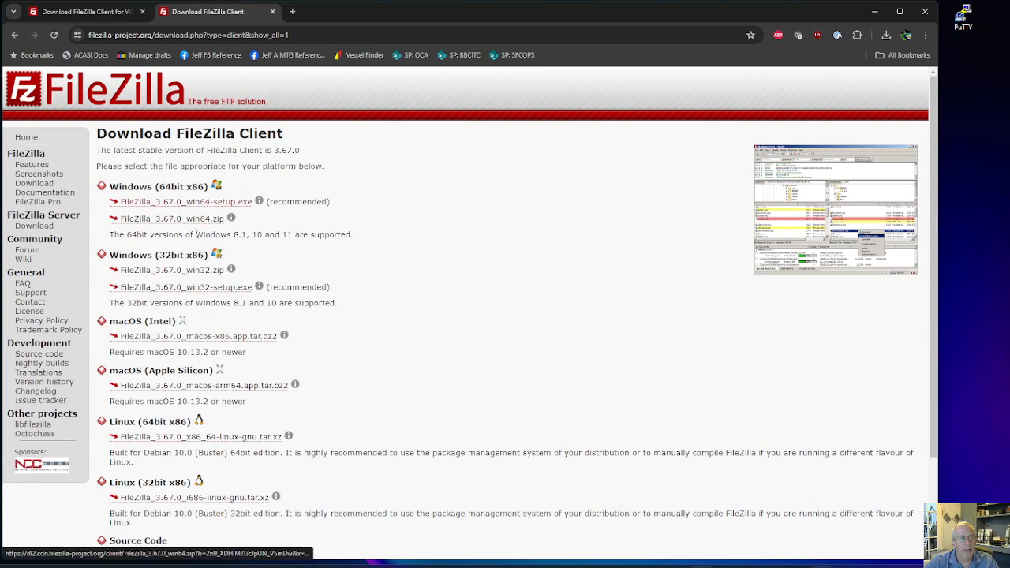
- Download the 64-bit FileZilla 3.67.0 installer and install it for all users with default components and folders
click(170, 202)
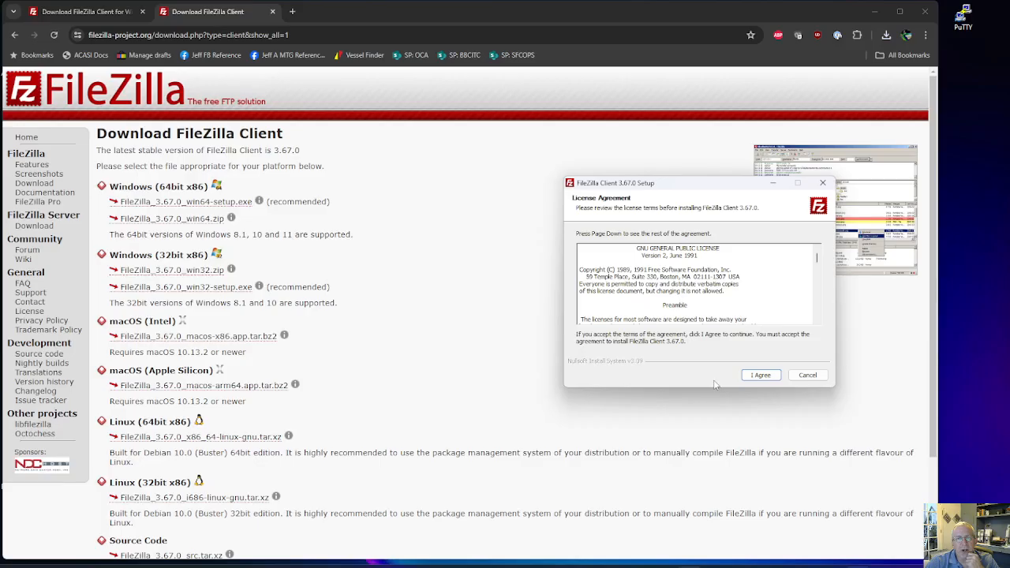
click(765, 381)
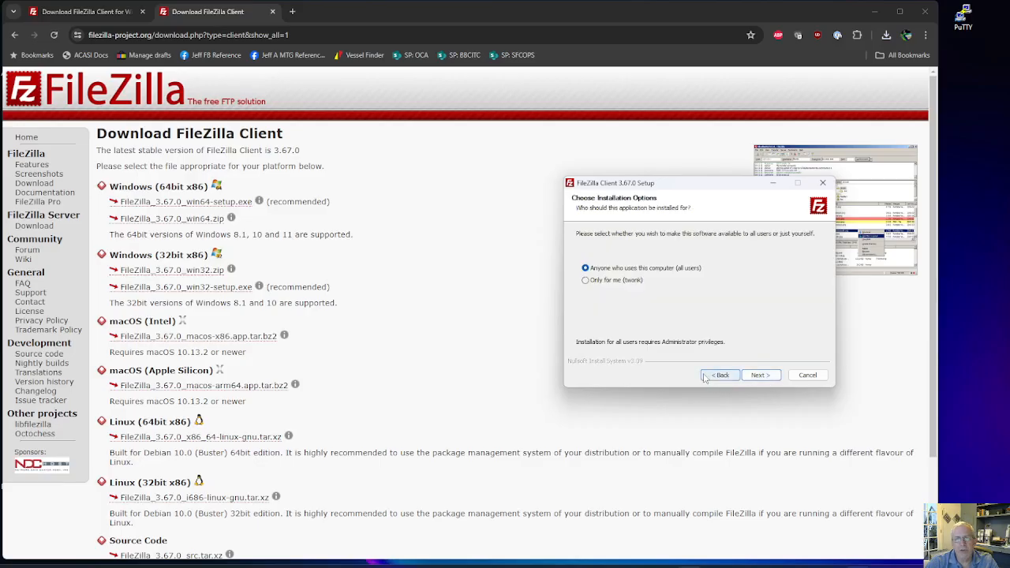
click(761, 375)
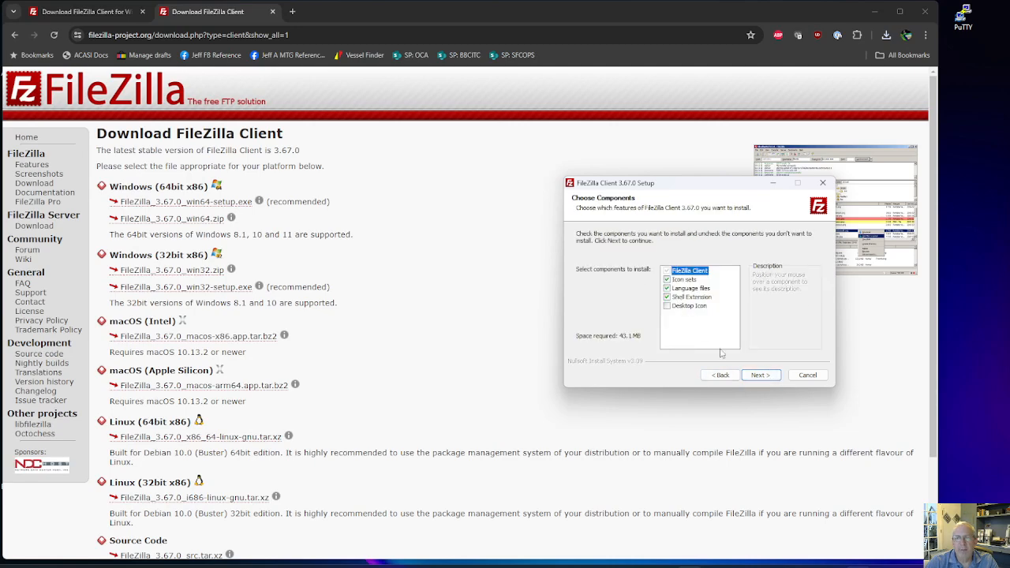
click(766, 377)
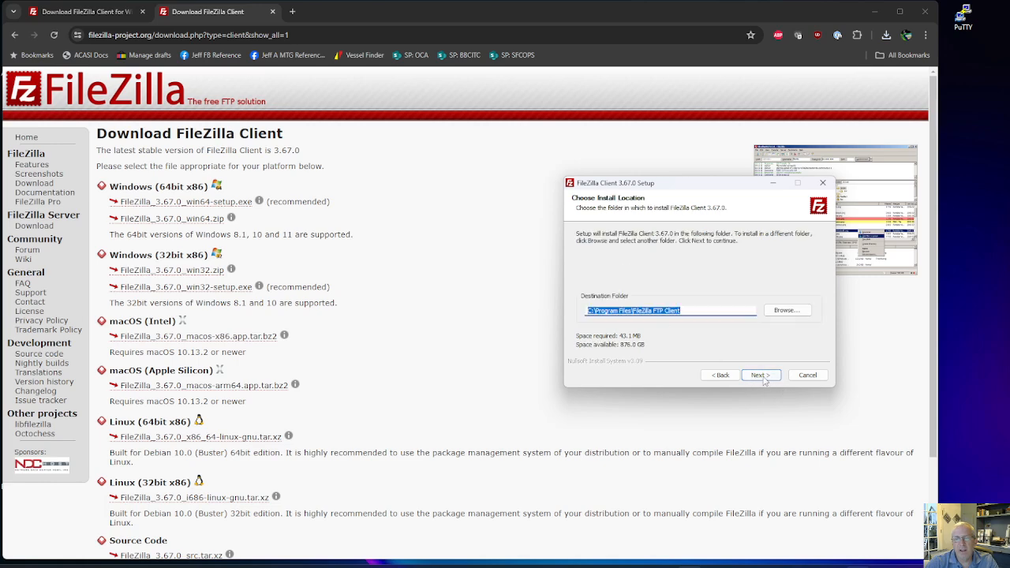
click(761, 377)
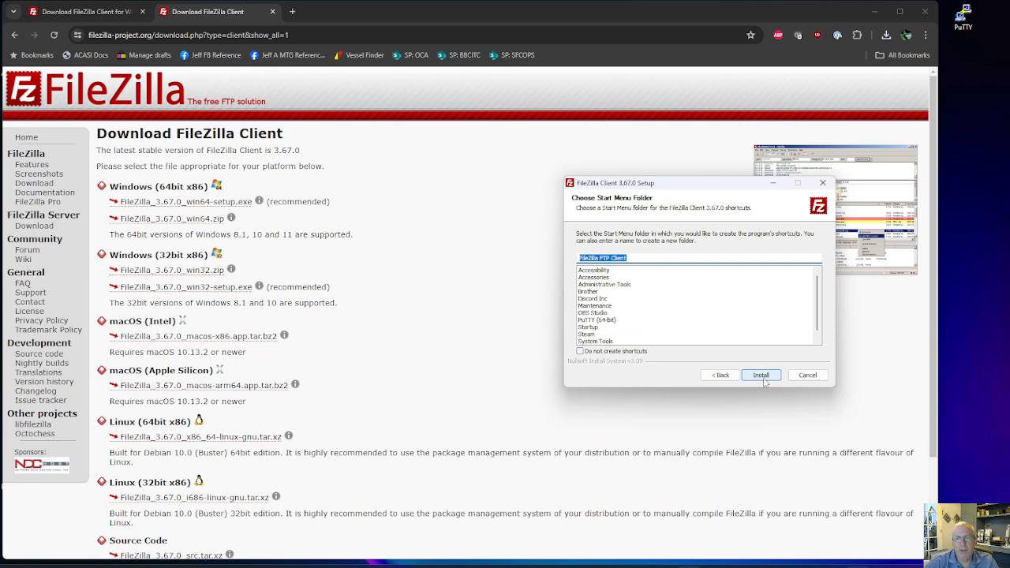
click(764, 378)
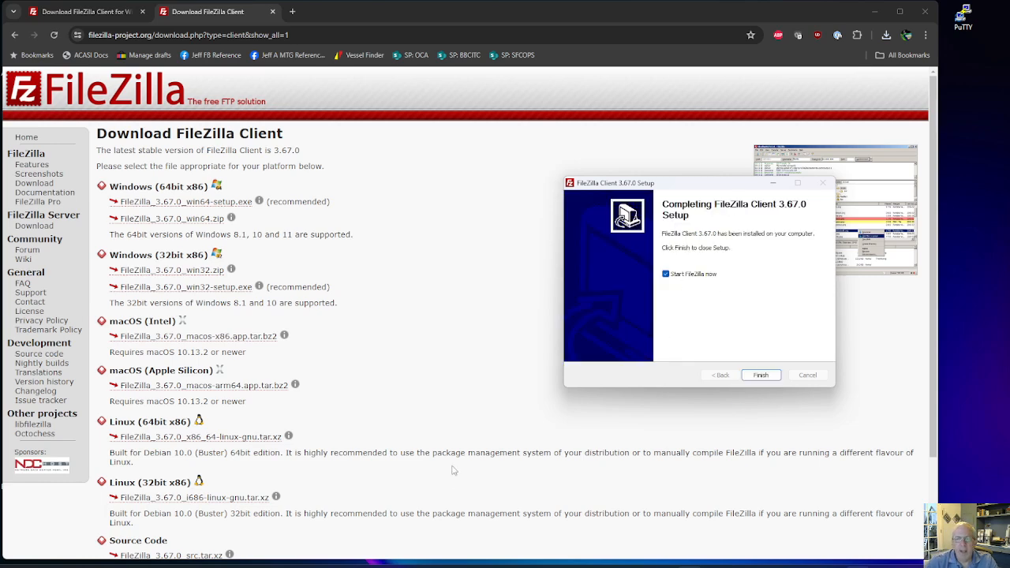
key(super)
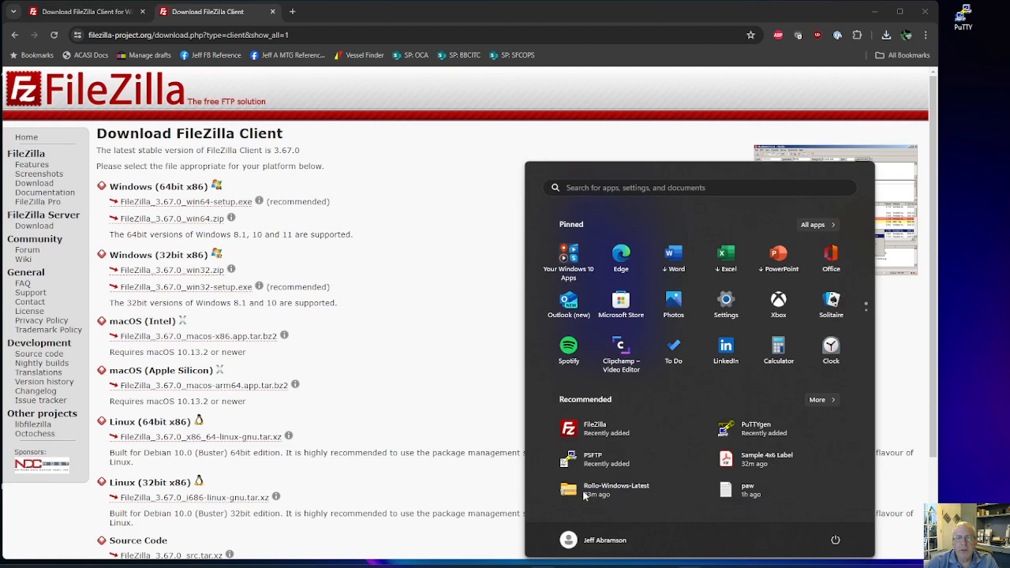
- Create a FileZilla desktop shortcut from the Start menu entry's folder, then finish setup to launch FileZilla
right_click(602, 436)
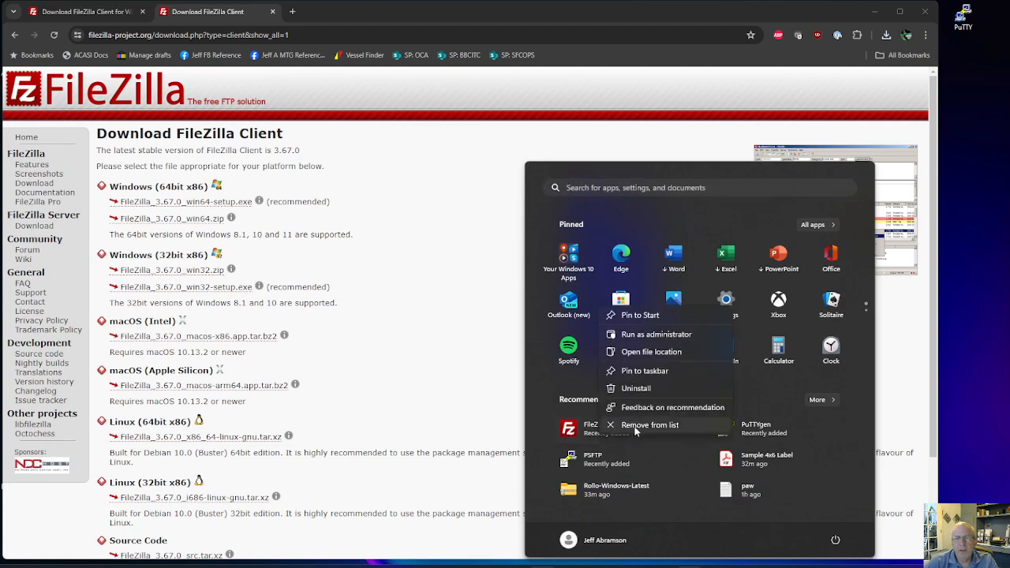
click(652, 352)
drag(198, 224, 962, 81)
click(979, 111)
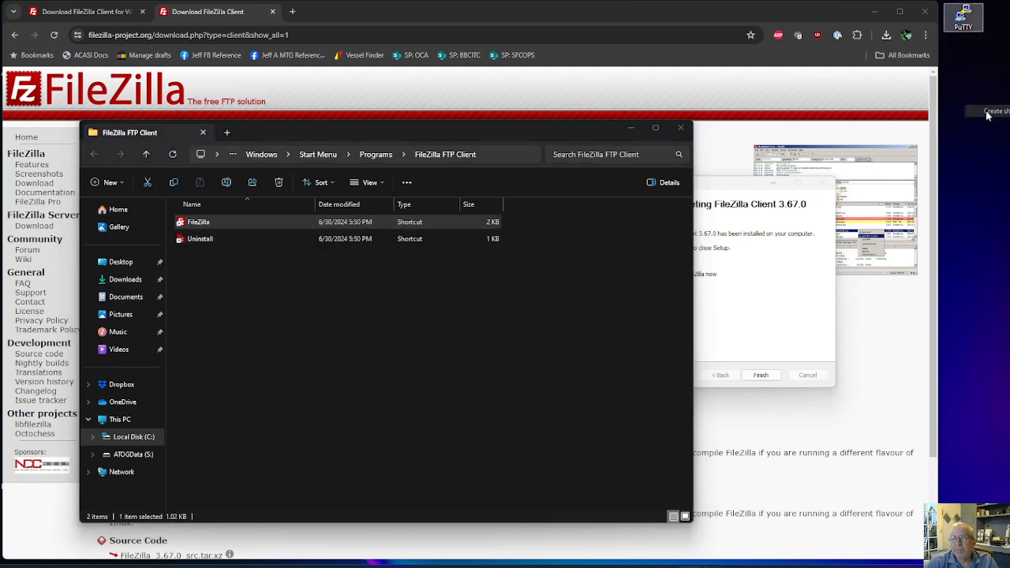
click(681, 129)
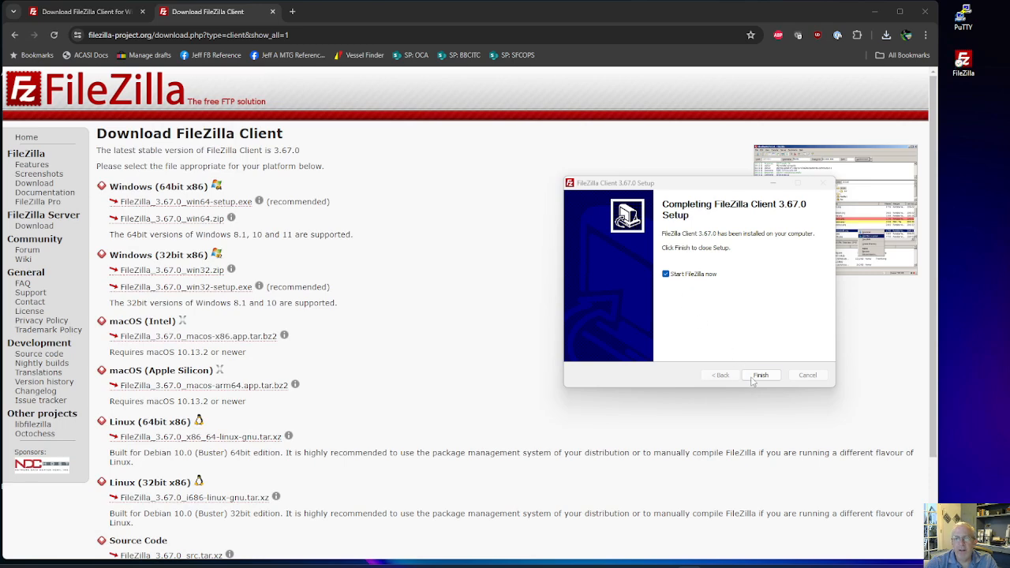
click(804, 380)
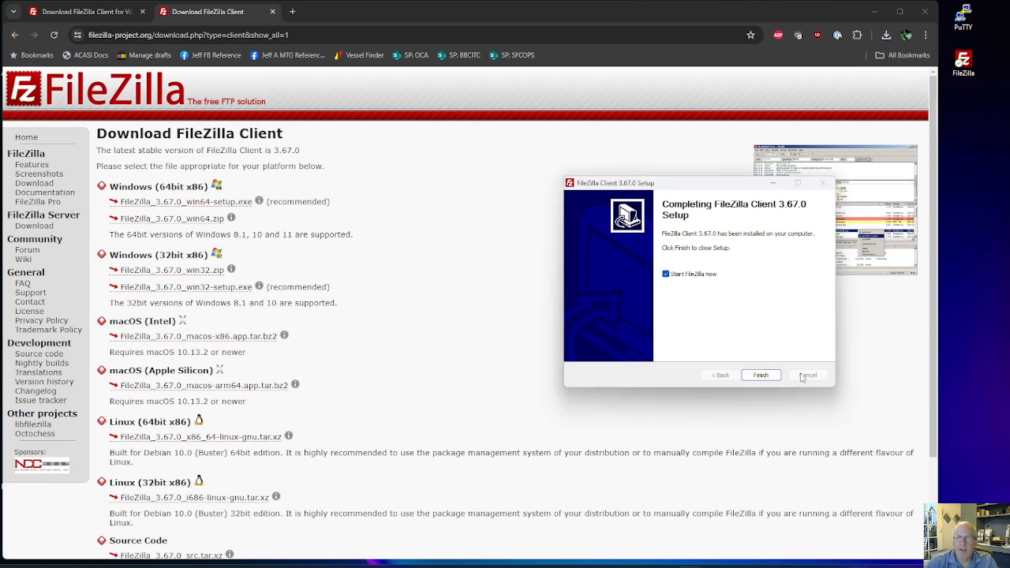
click(764, 375)
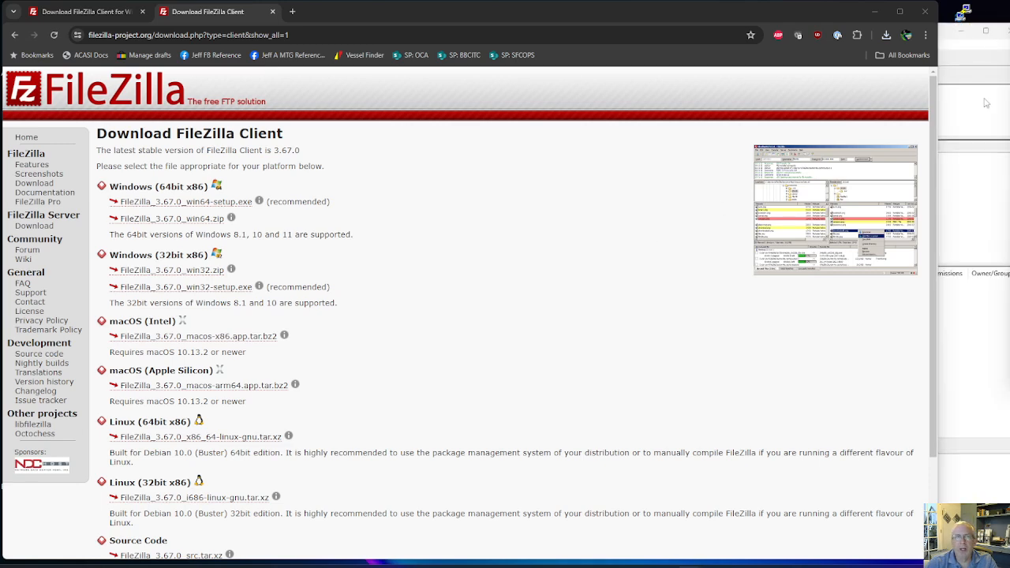
- Dismiss the welcome message, move FileZilla to the left and open the local Documents folder
click(766, 358)
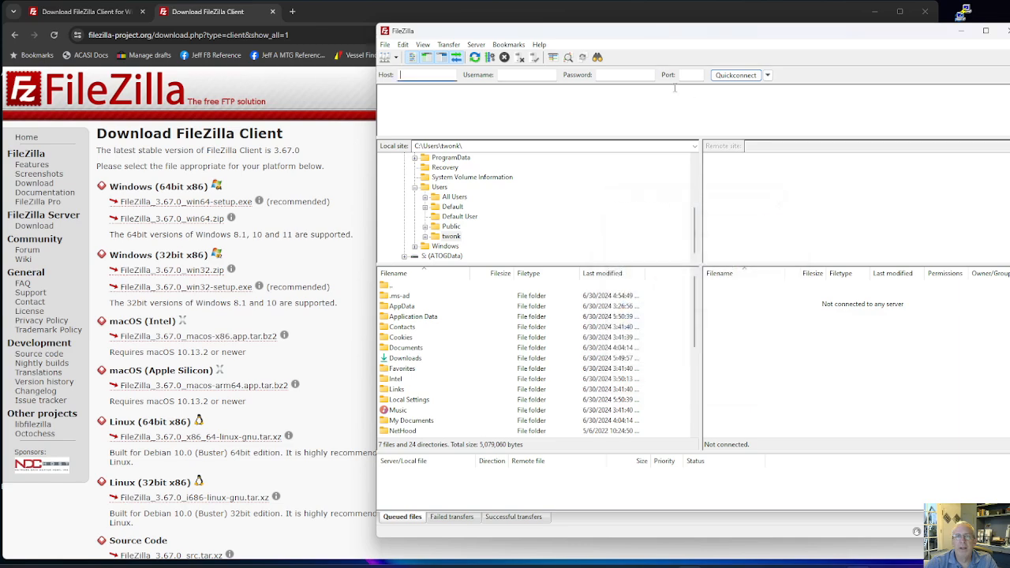
drag(691, 39, 354, 32)
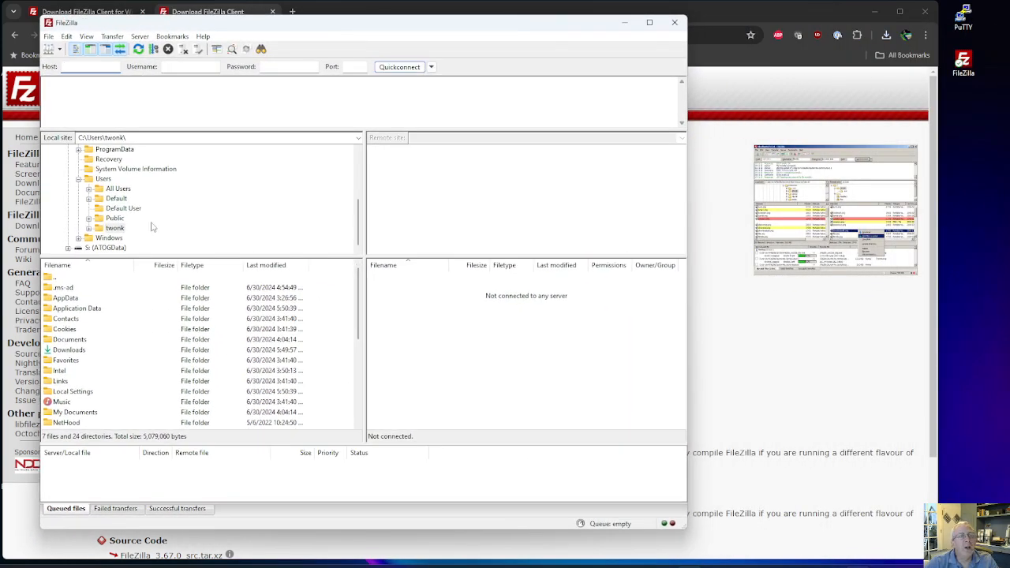
scroll(126, 206, up, 4)
scroll(136, 187, down, 4)
scroll(153, 200, up, 1)
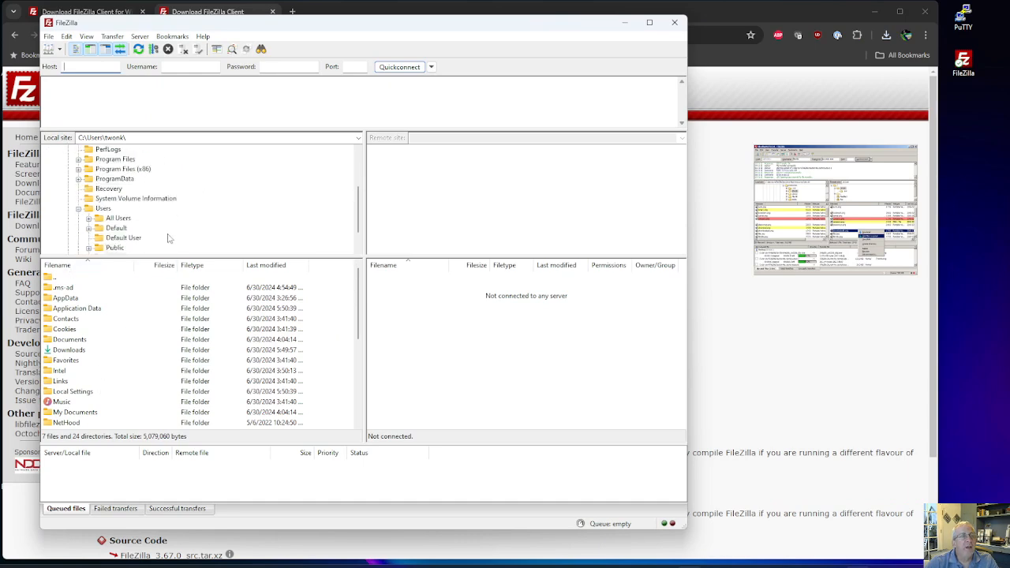
scroll(167, 235, up, 2)
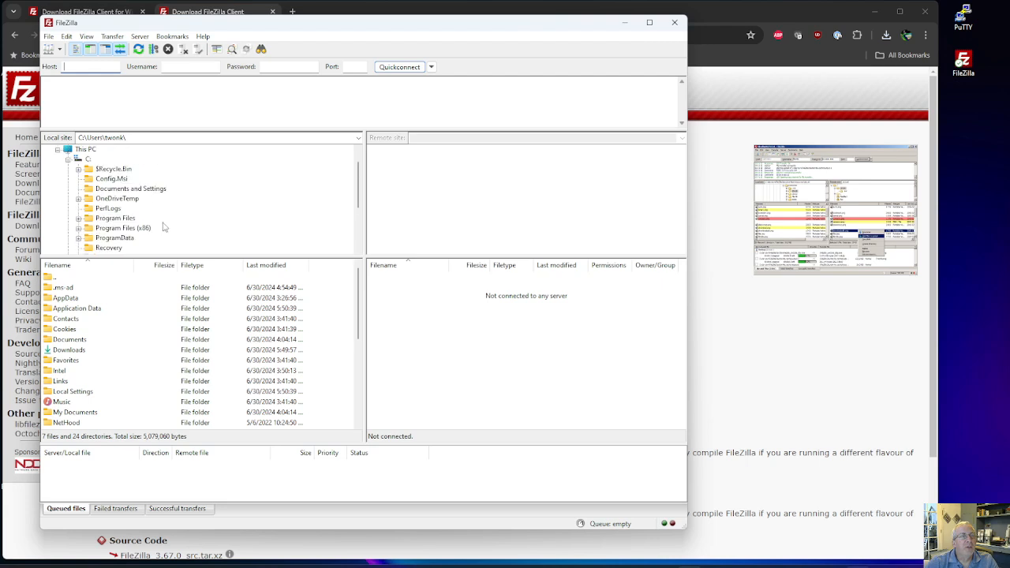
click(80, 341)
double_click(82, 341)
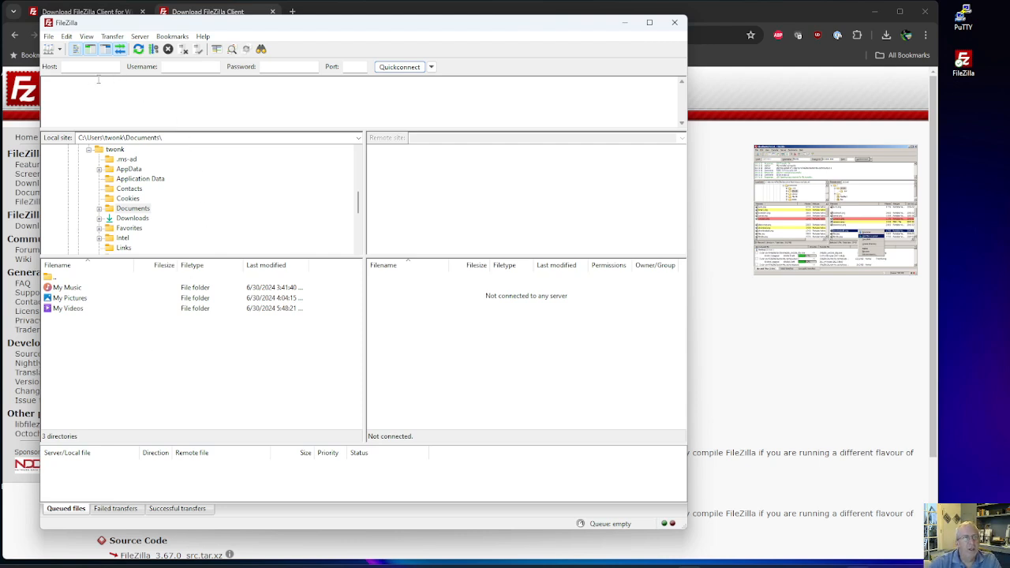
- Quickconnect to cslinux.pcc.edu with the account's username and password, accepting that FileZilla remembers the password
click(92, 69)
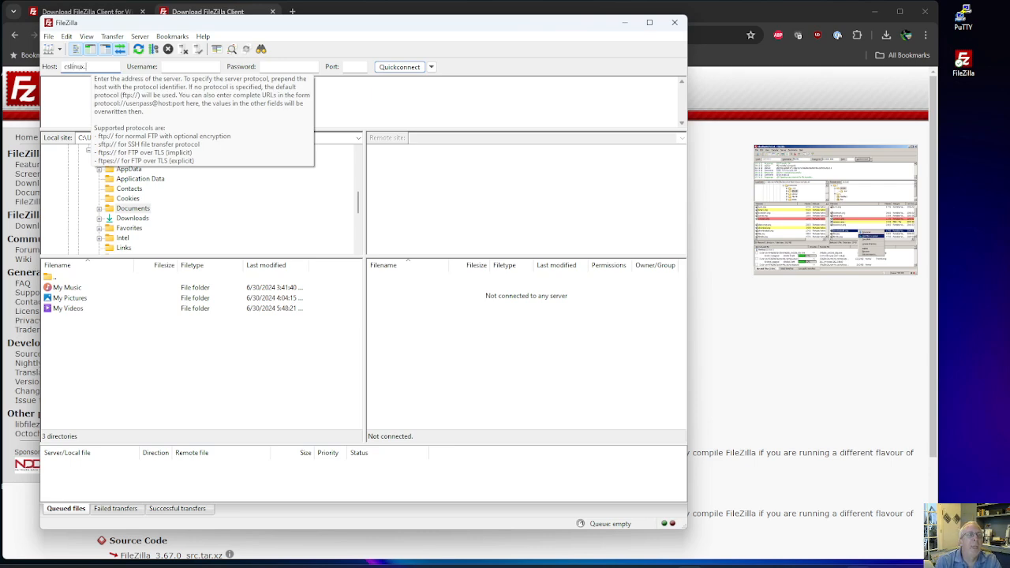
key(Tab)
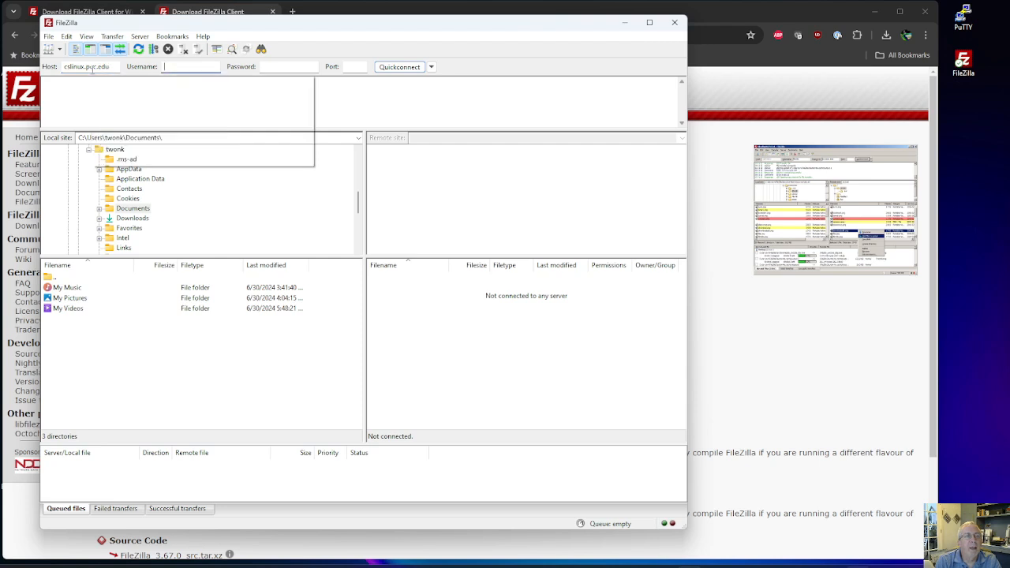
text(jabramso)
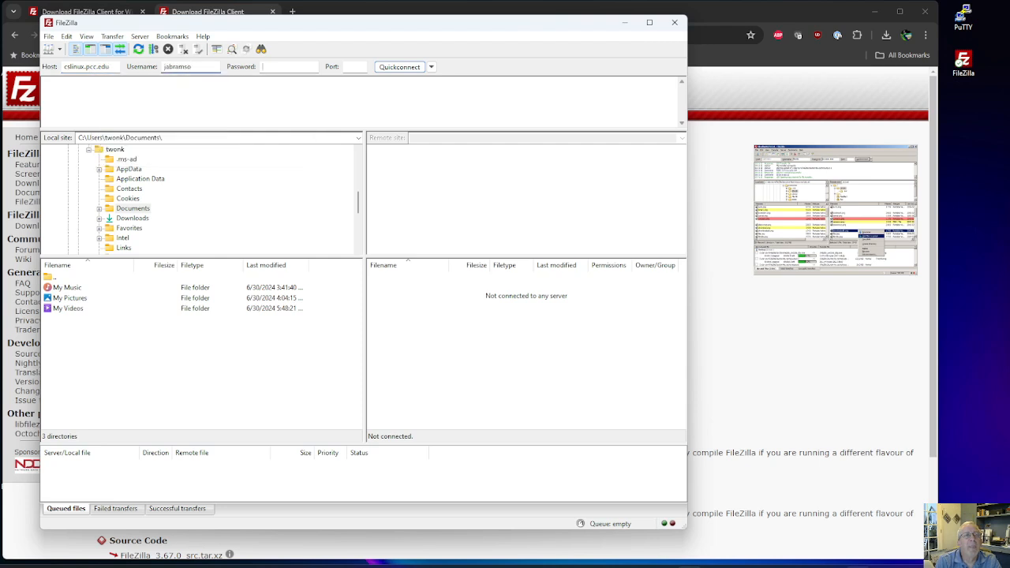
key(Tab)
text(••)
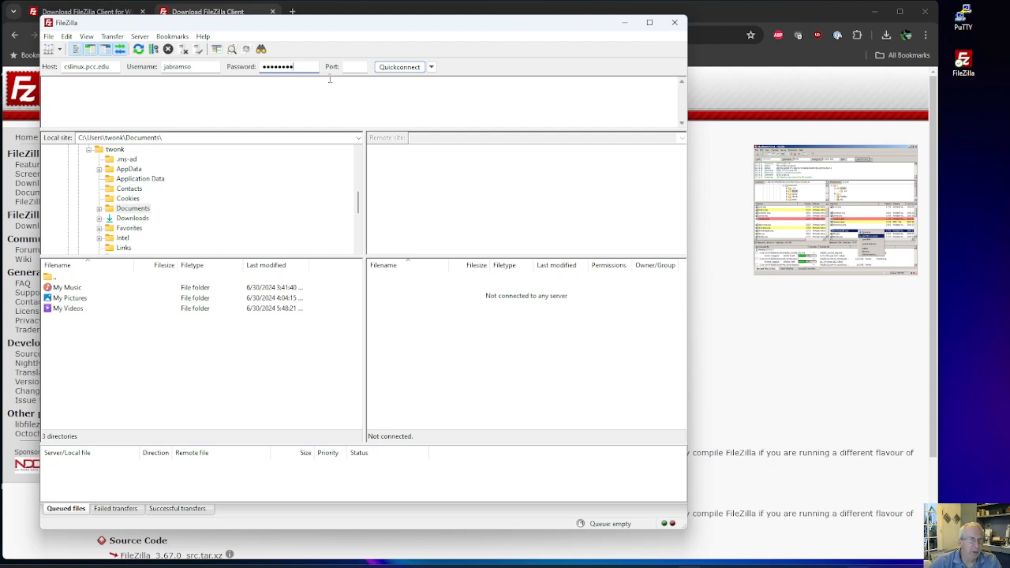
click(395, 68)
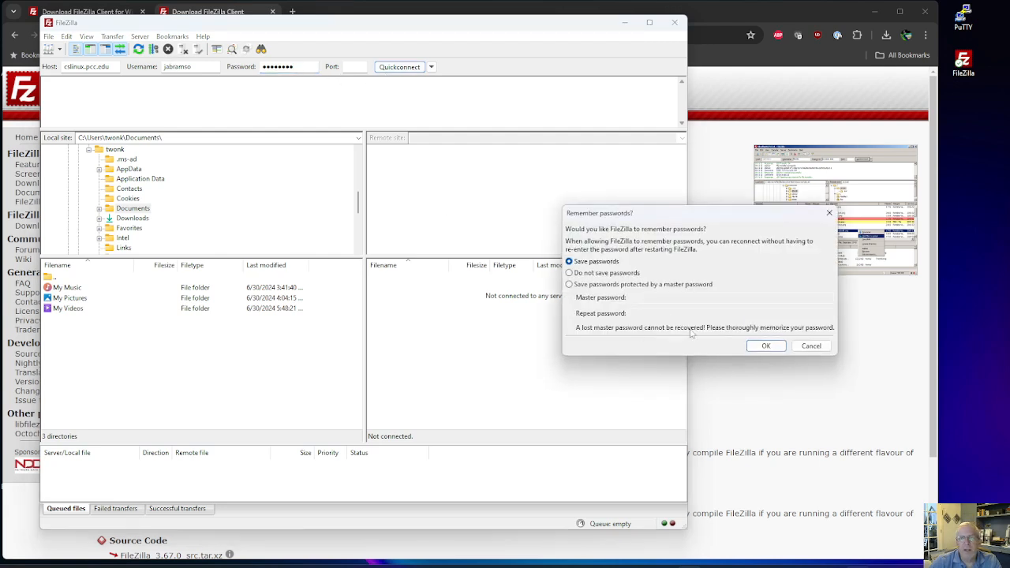
click(752, 350)
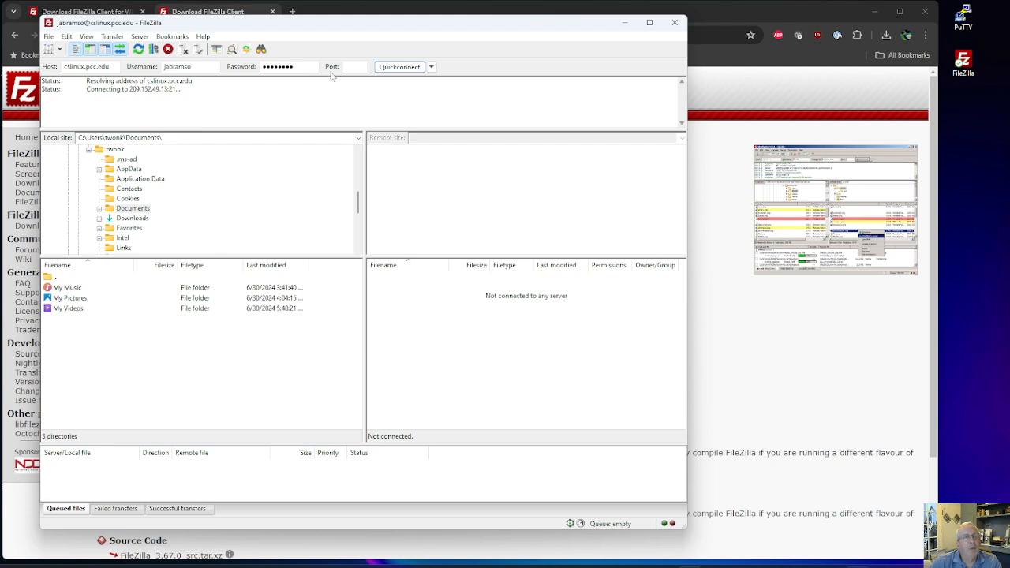
double_click(971, 23)
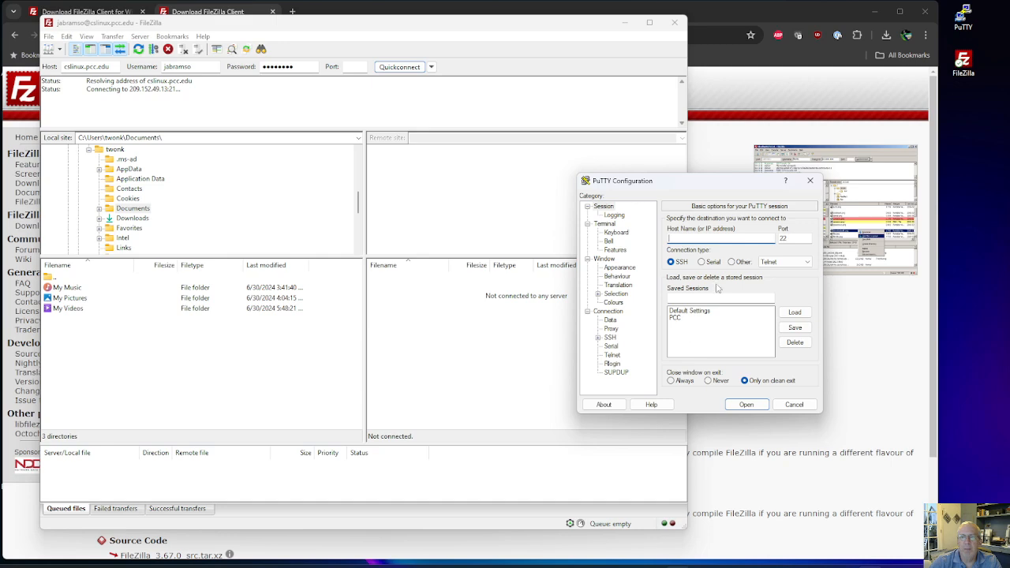
- Open the saved PCC PuTTY session, log in with the account credentials and run ls in the home directory
double_click(679, 318)
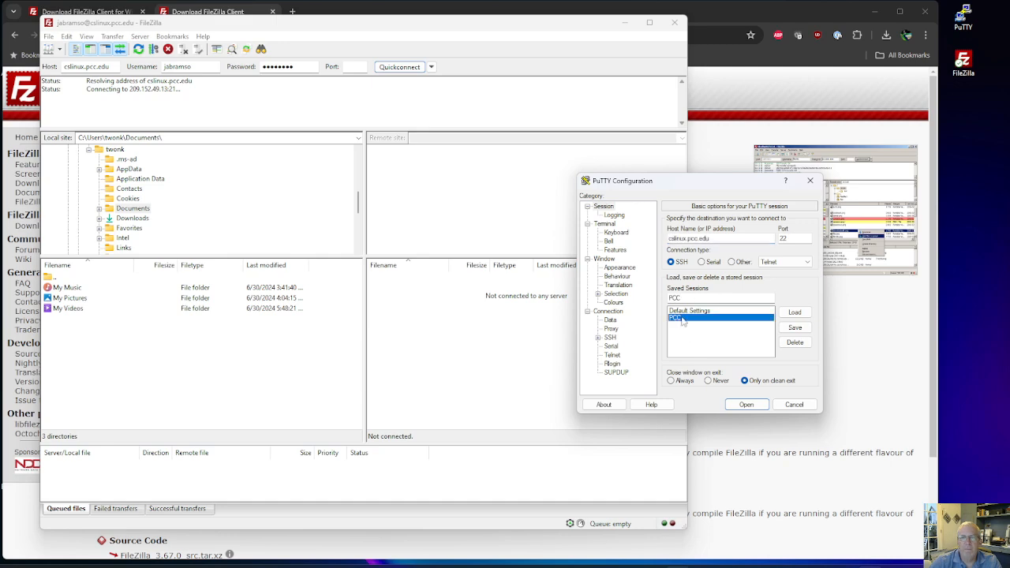
drag(292, 147, 604, 240)
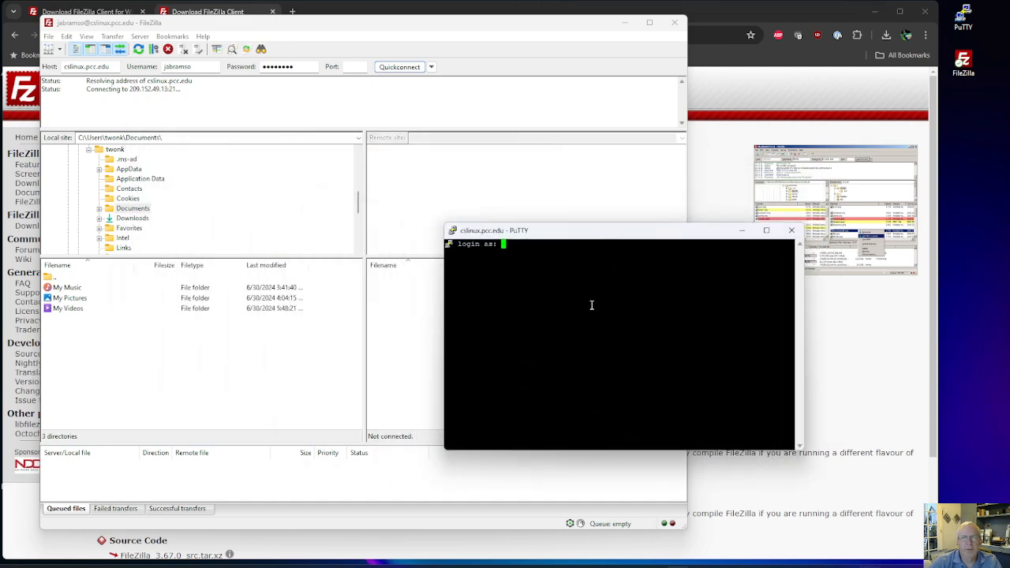
text(jabramso)
key(Return)
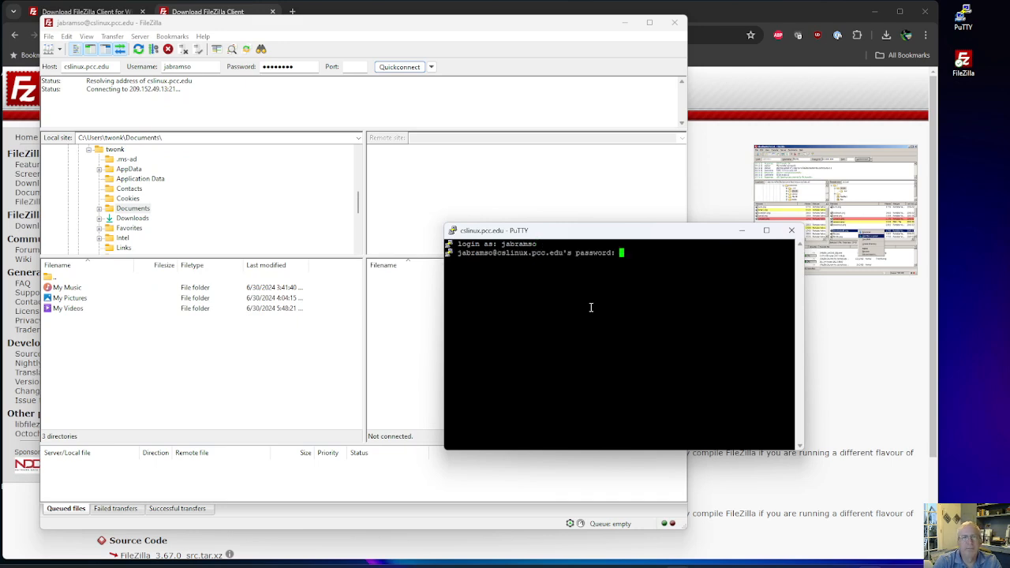
key(Return)
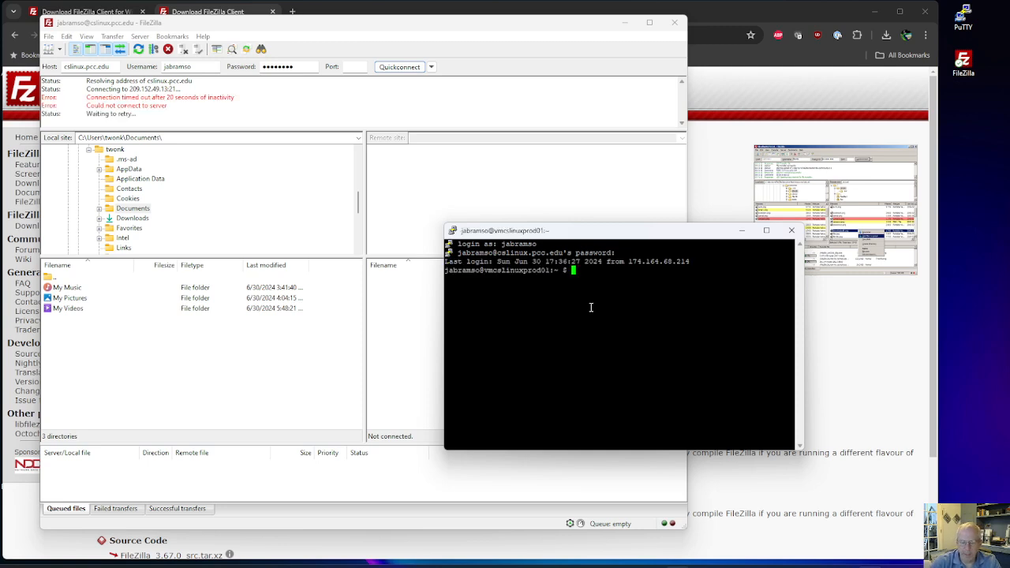
text(ls)
key(Return)
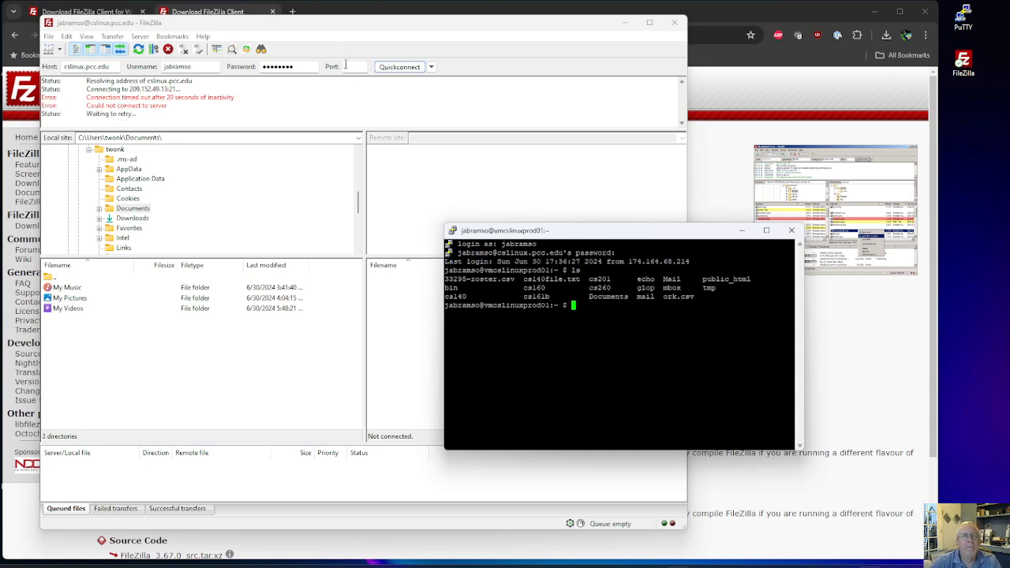
click(348, 67)
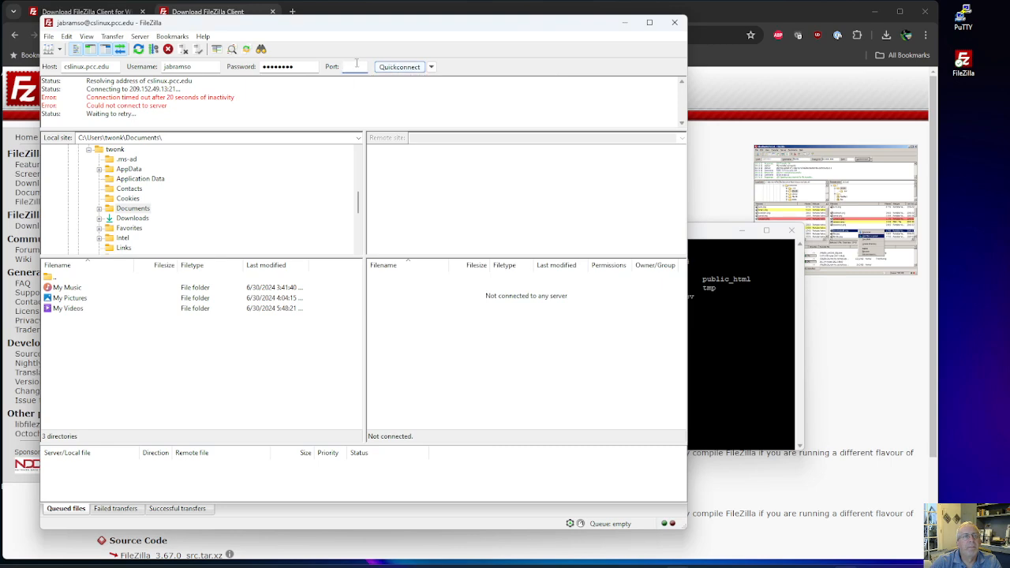
- Reconnect on port 22, aborting the stalled connection and connecting in the current tab
text(22)
click(398, 68)
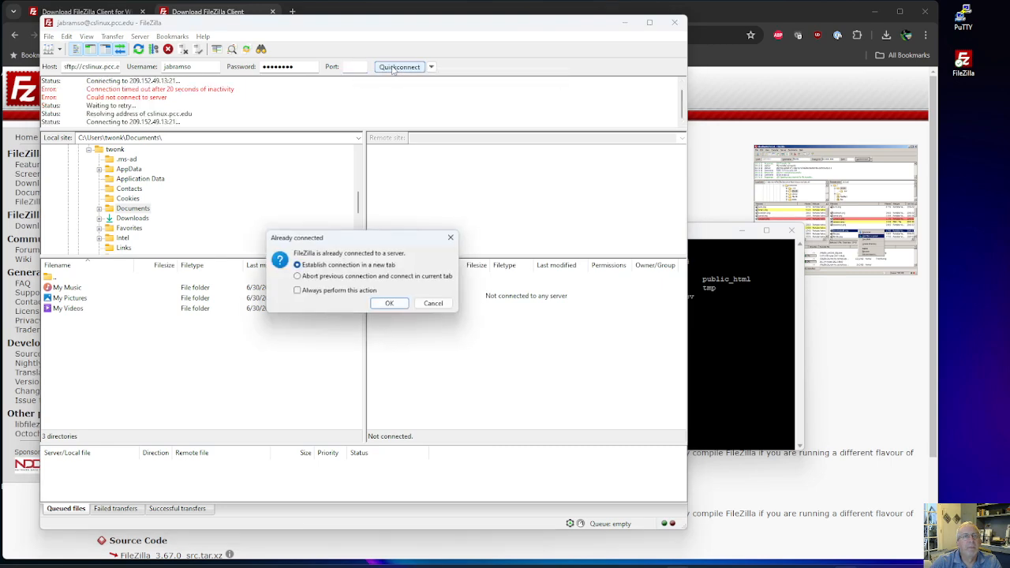
click(372, 281)
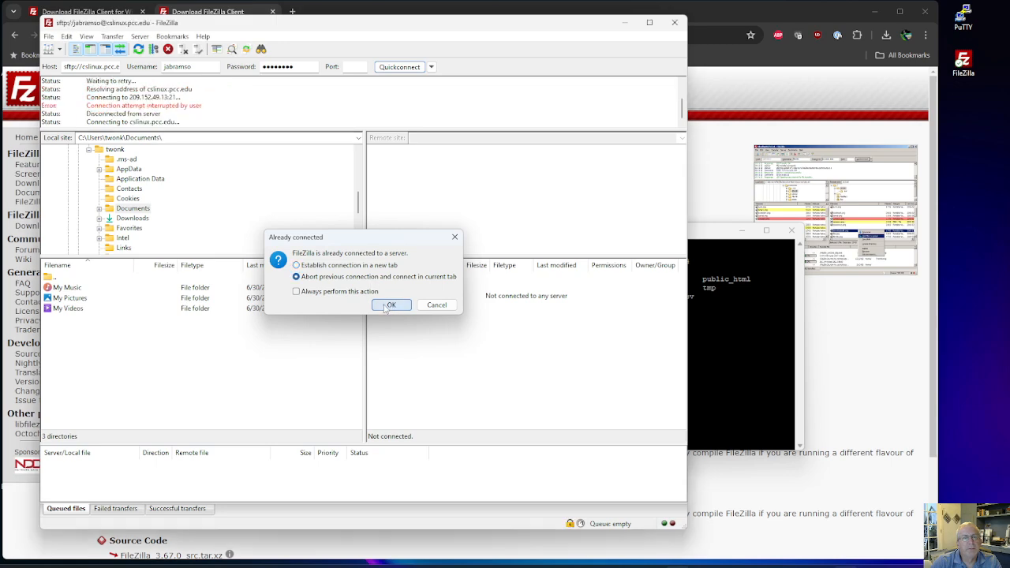
click(387, 306)
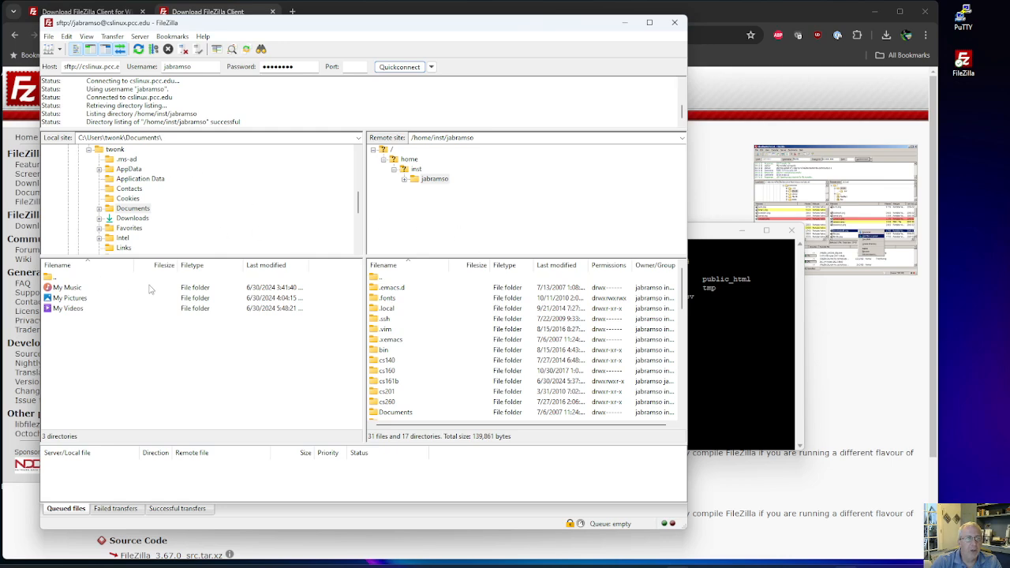
- Change into the cs161b folder, list its files and open cstring1.cpp in vi
click(722, 325)
text(cd cs)
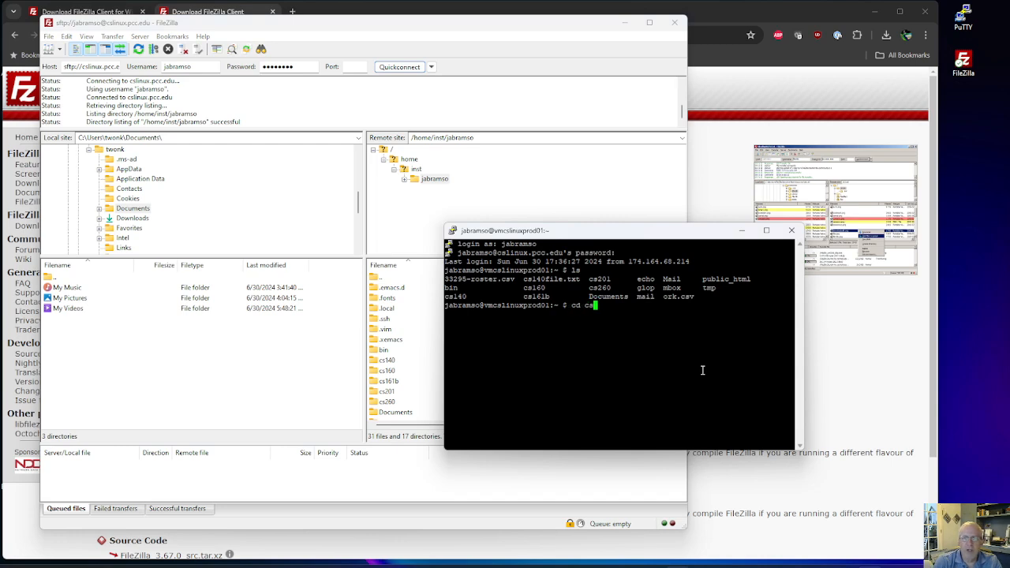
text(161)
key(Tab)
key(Return)
key(ctrl+l)
text(ls)
key(Return)
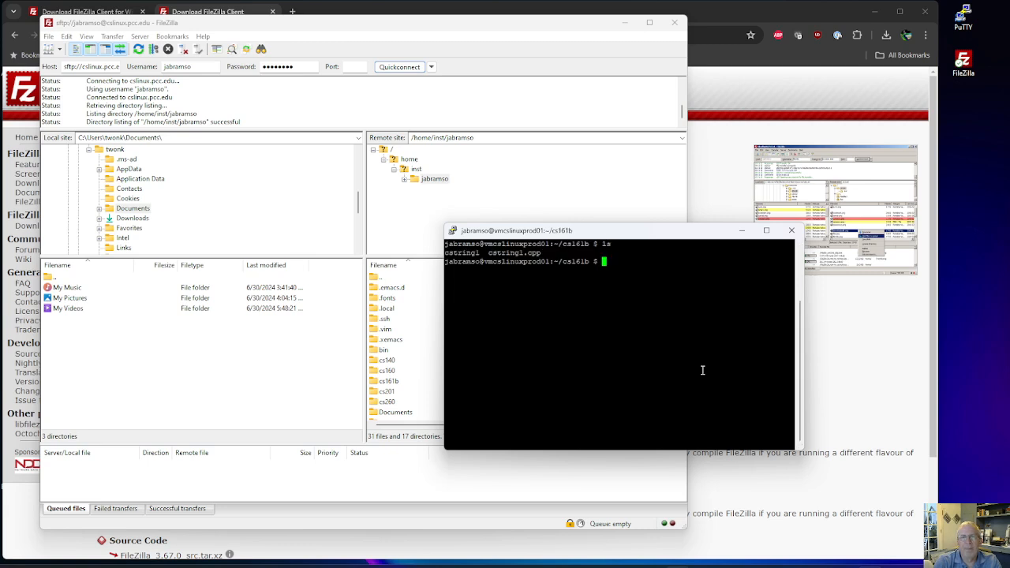
text(vi cs)
key(Tab)
text(.cpp)
key(Return)
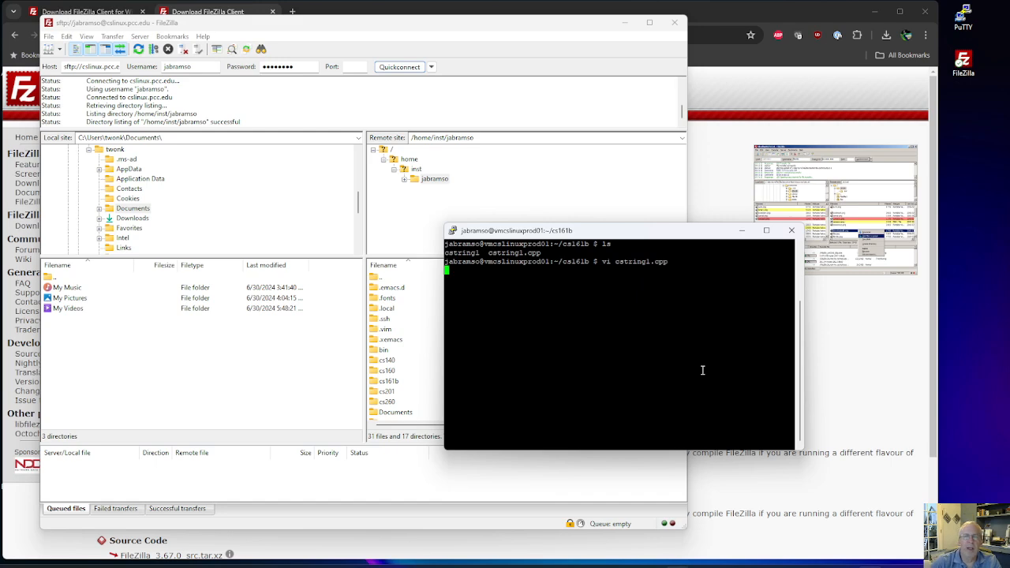
- Add the comments '// Missing the header!!' and 'Sample cstring code.' at the top, then save with :wq
key(Up)
key(Up)
key(Up)
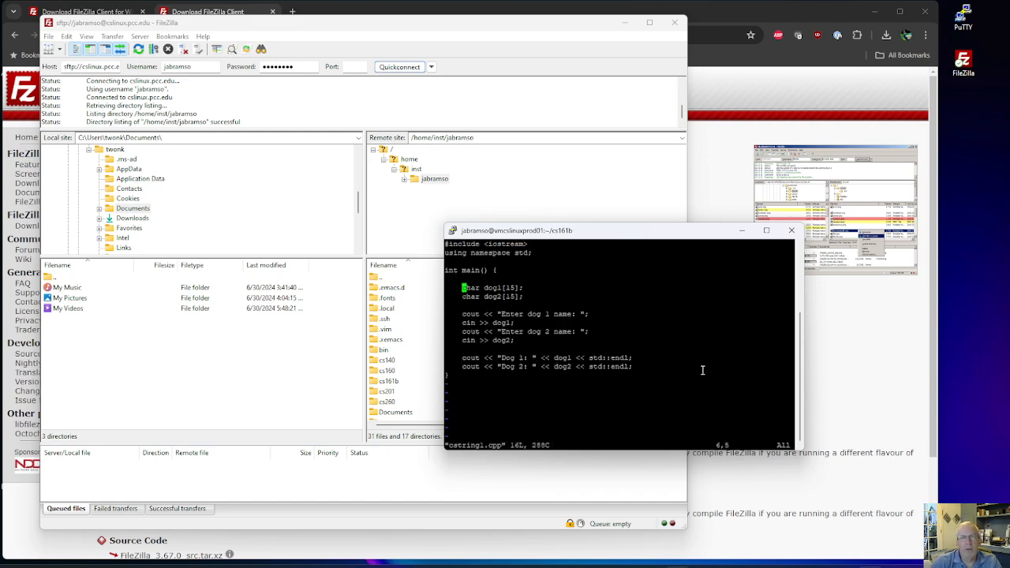
key(Up)
key(Up)
key(Up)
text(O// )
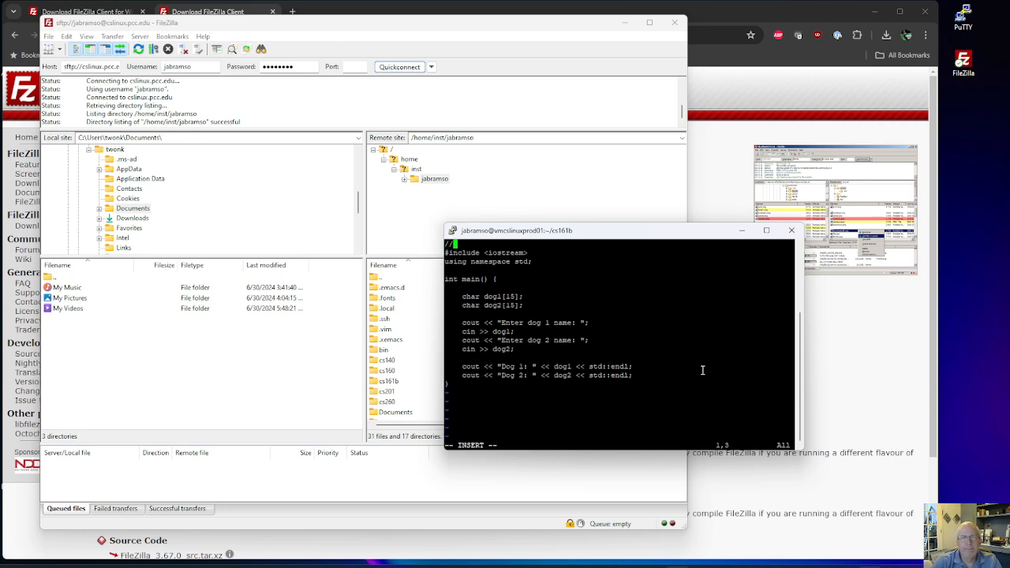
text(Missing the header!!)
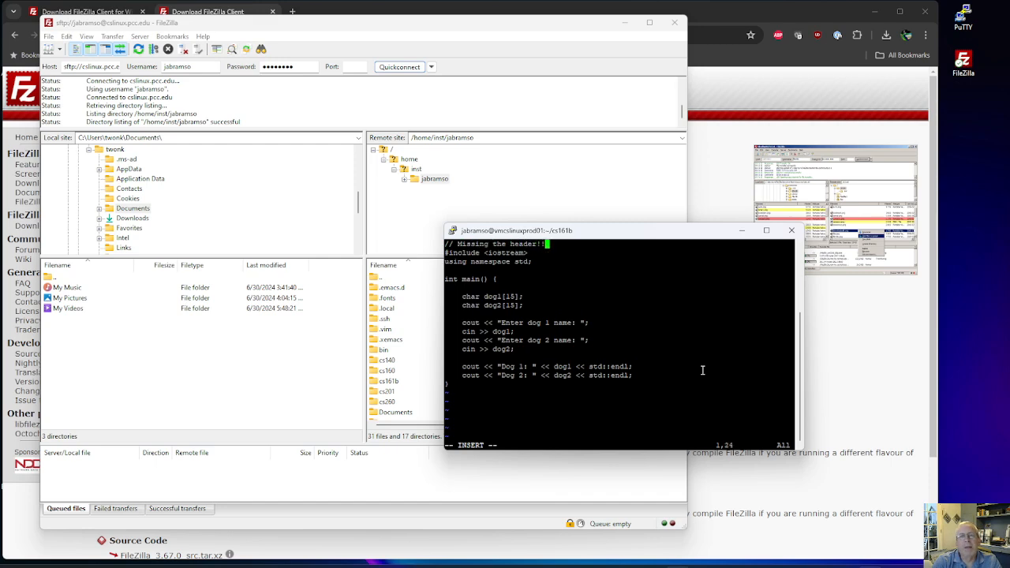
key(Return)
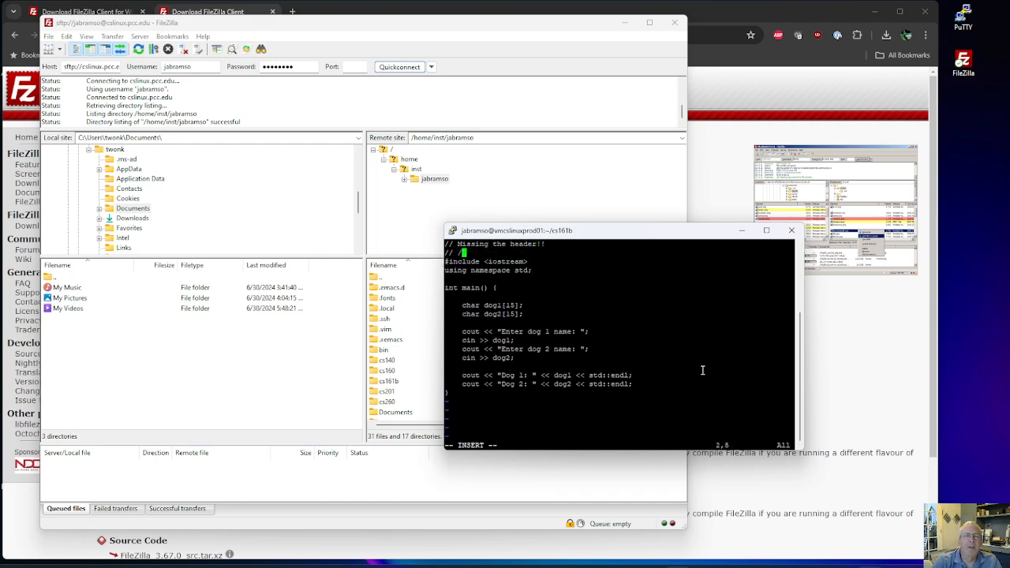
key(Return)
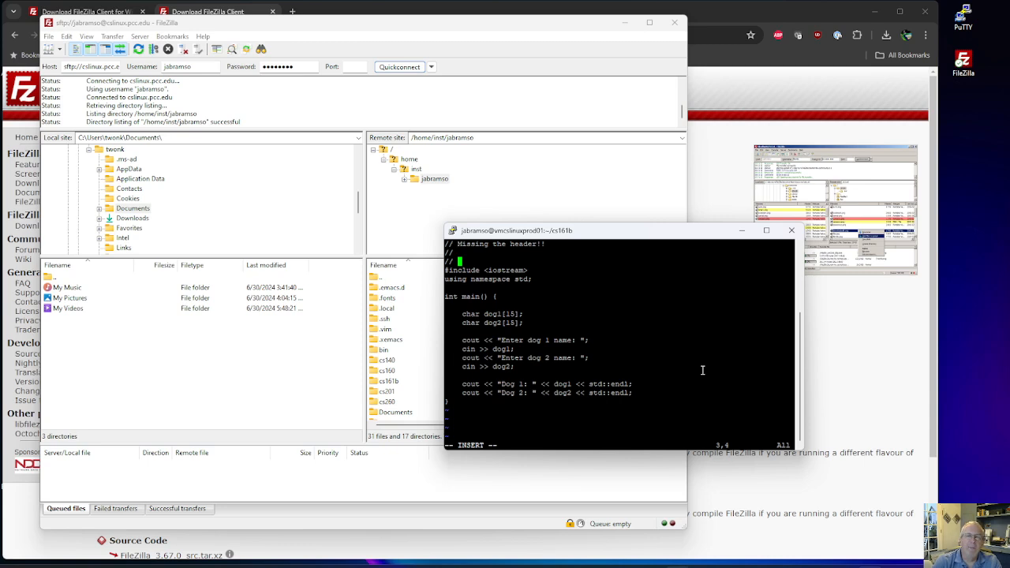
text(Sample cstr)
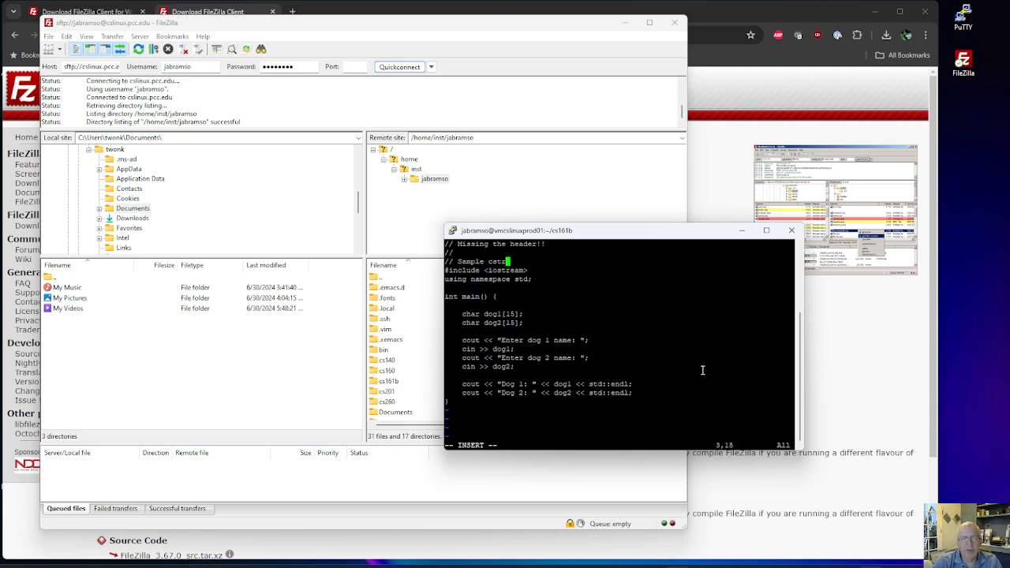
text(ing code.)
key(Return)
text(// /)
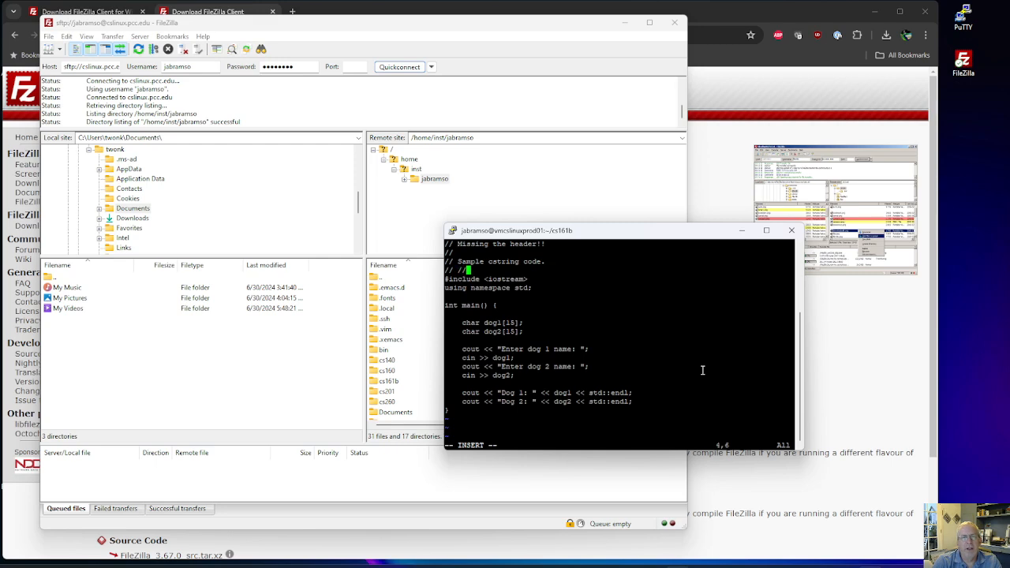
key(BackSpace)
key(Escape)
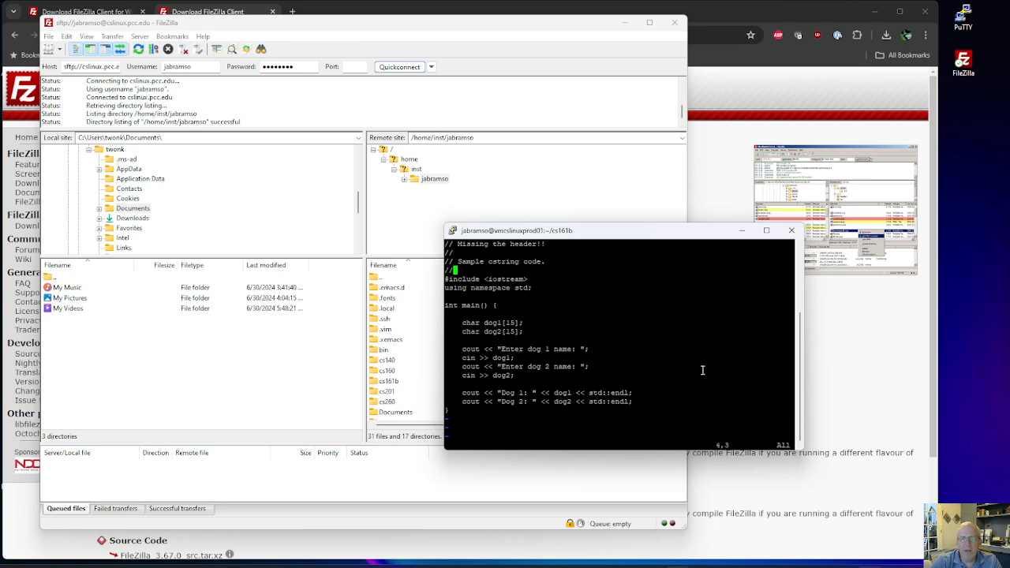
text(:wq)
key(Return)
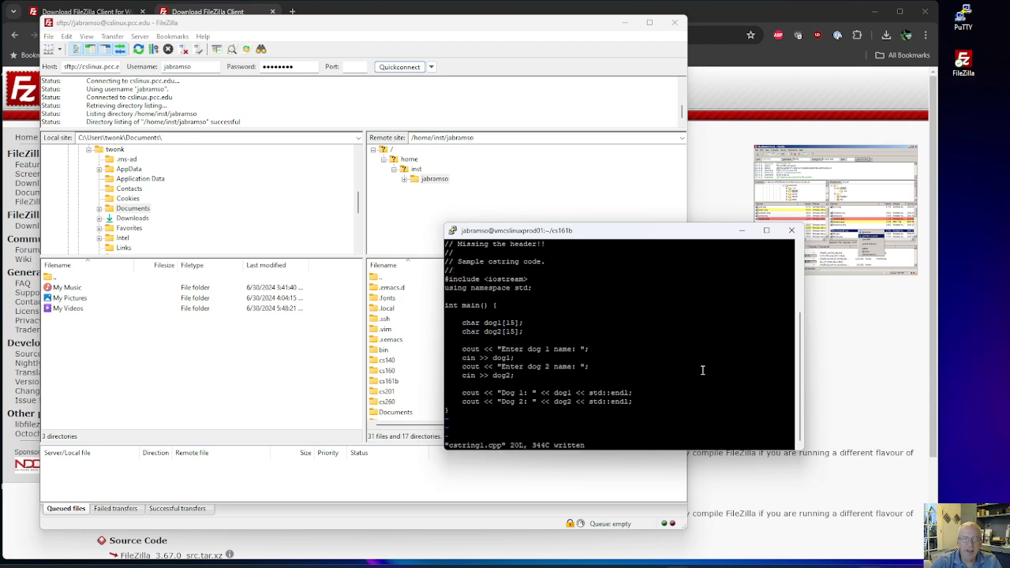
- Compile with g++ -o cstring1 cstring1.cpp and run ./cstring1, entering Bosco and Maizey
text(g)
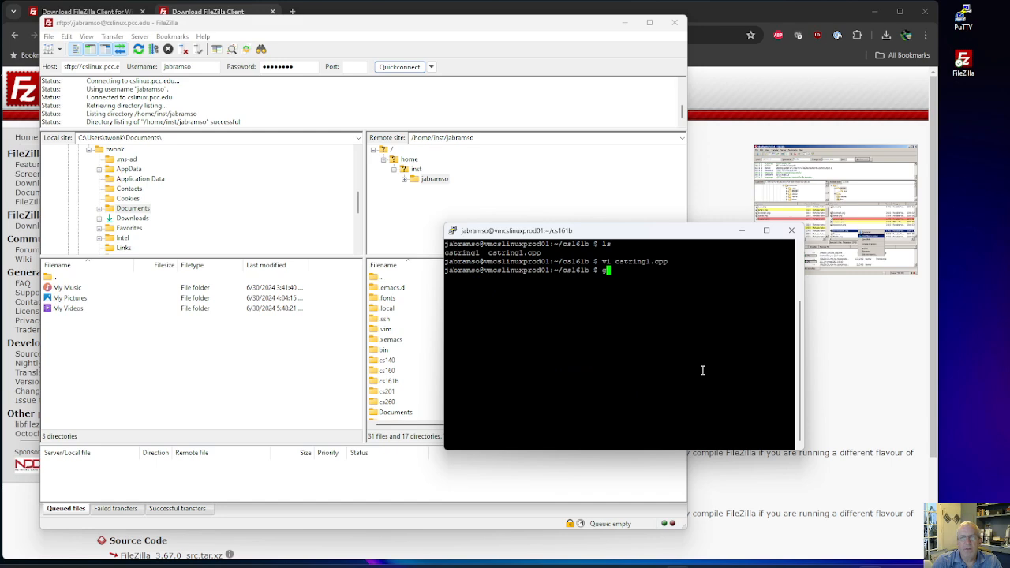
text(++ -o cstring1 cstring1.cpp)
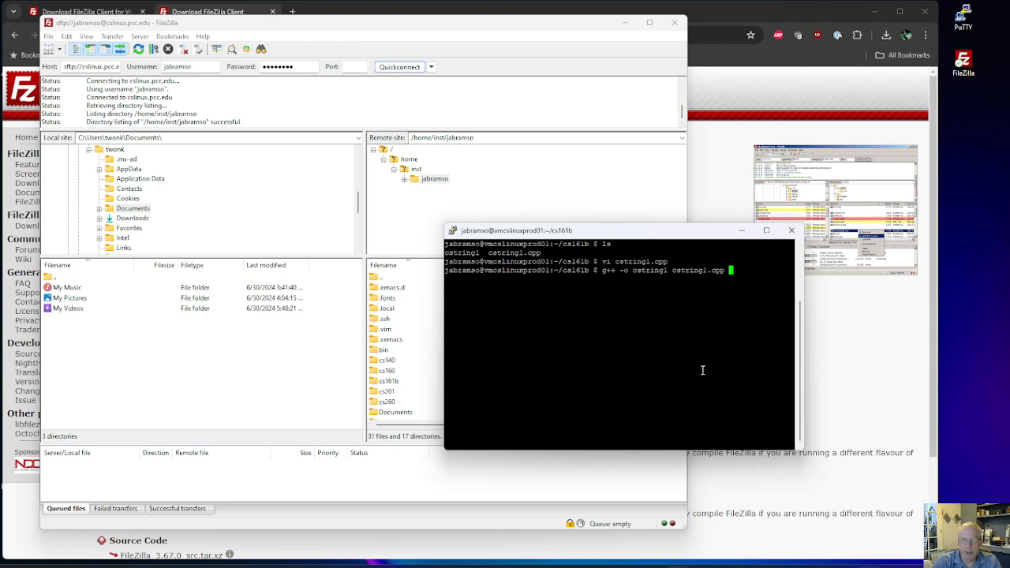
key(Return)
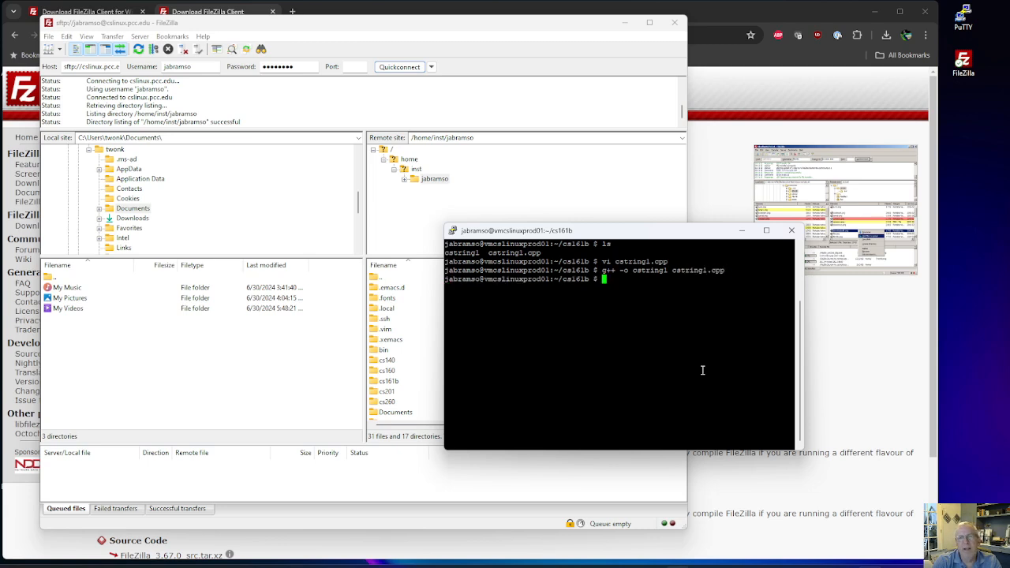
text(./cstring1)
key(Return)
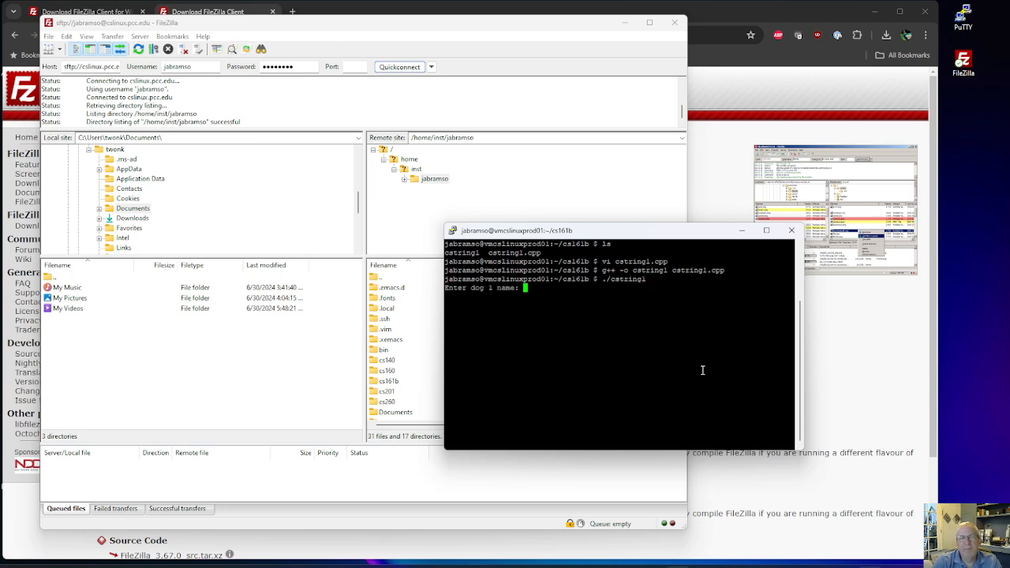
text(Bosco)
key(Return)
text(Maize)
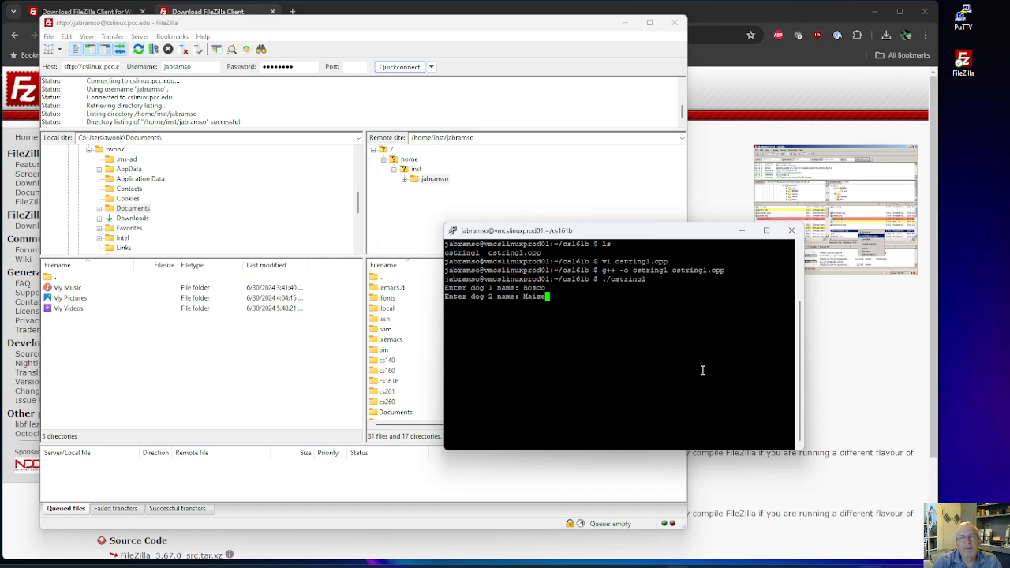
text(y)
key(Return)
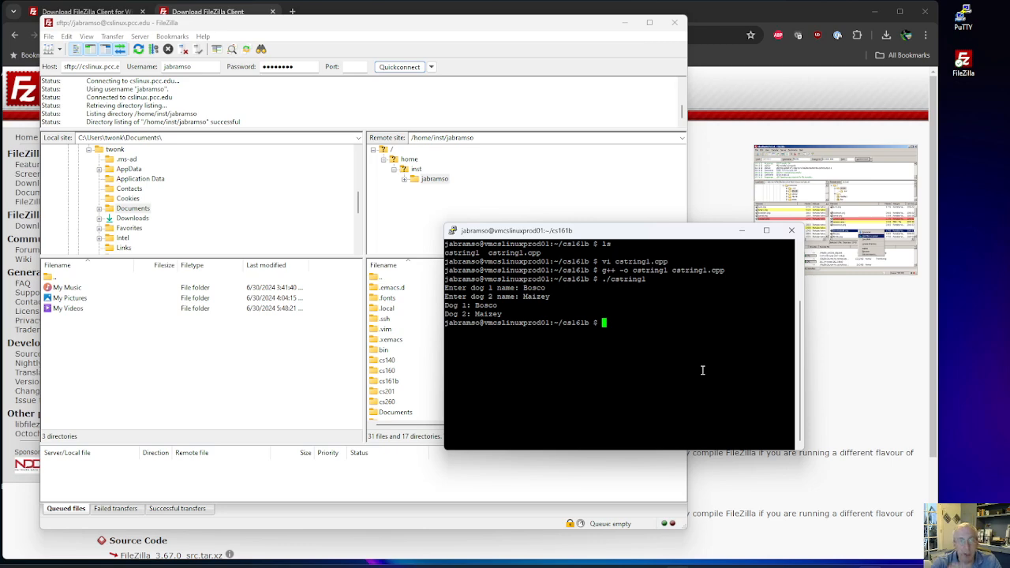
- Open the remote cs161b folder and drag cstring1.cpp into the local Documents folder
click(396, 254)
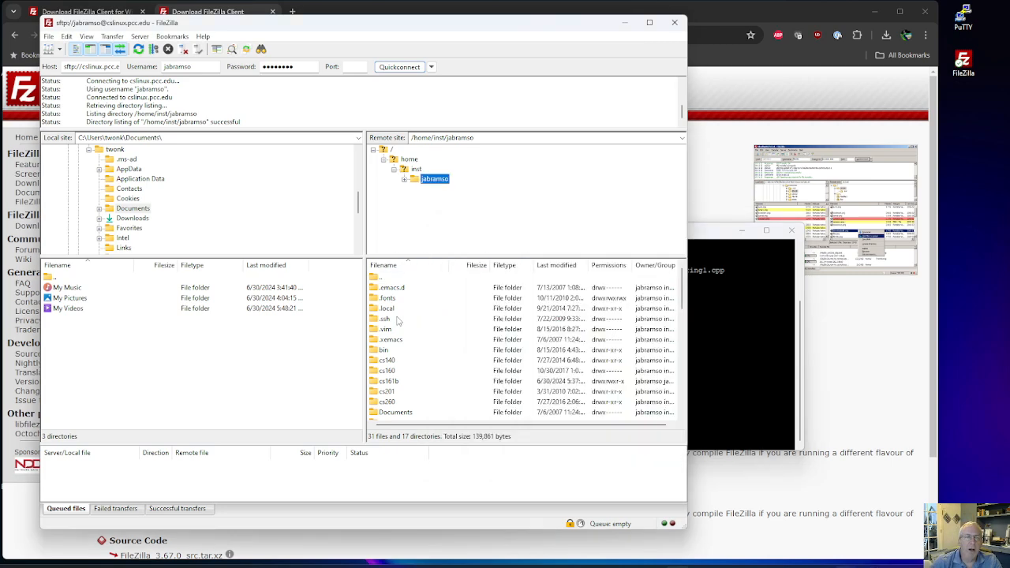
double_click(395, 387)
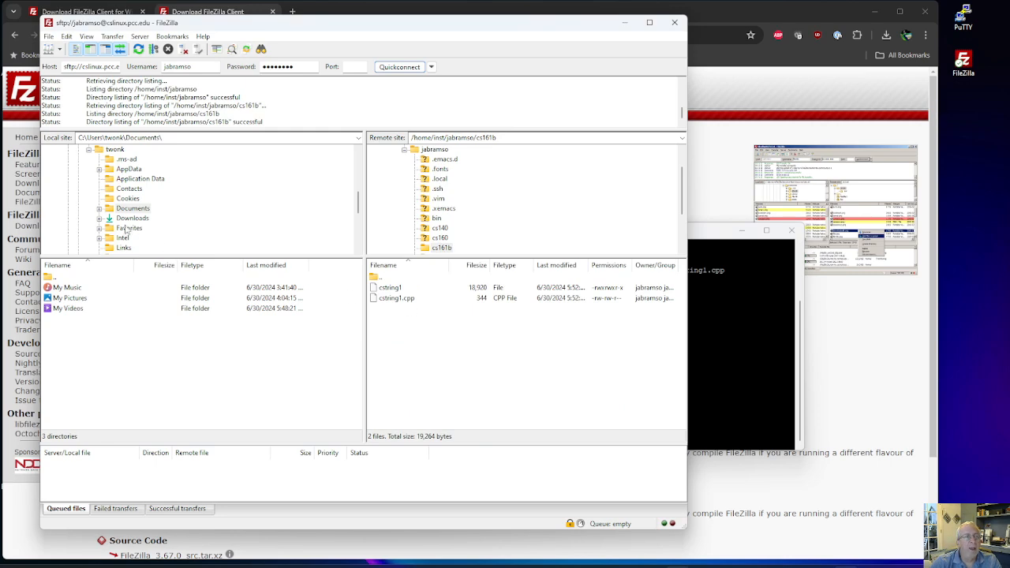
click(398, 302)
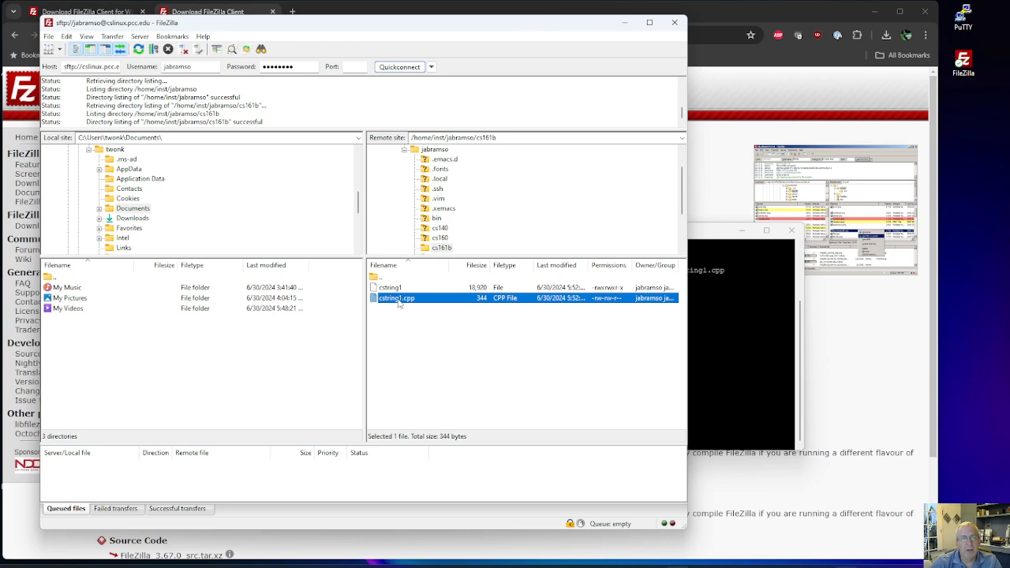
drag(399, 303, 192, 367)
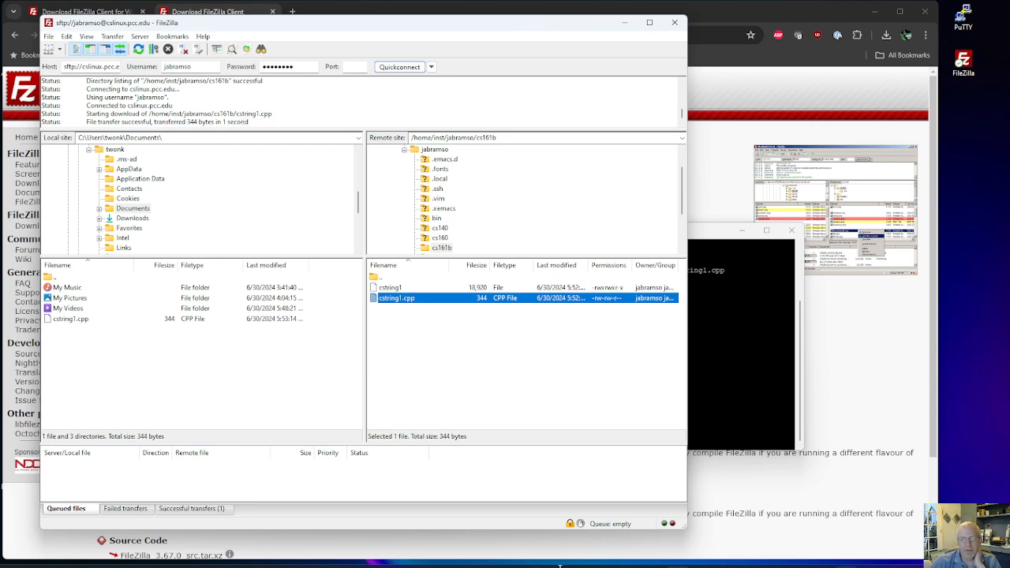
right_click(78, 322)
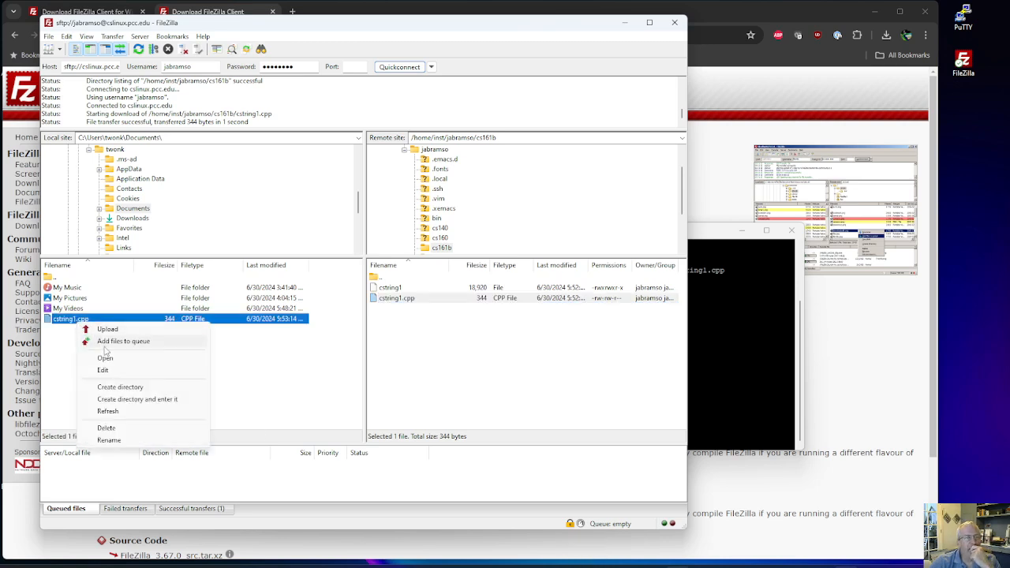
click(117, 371)
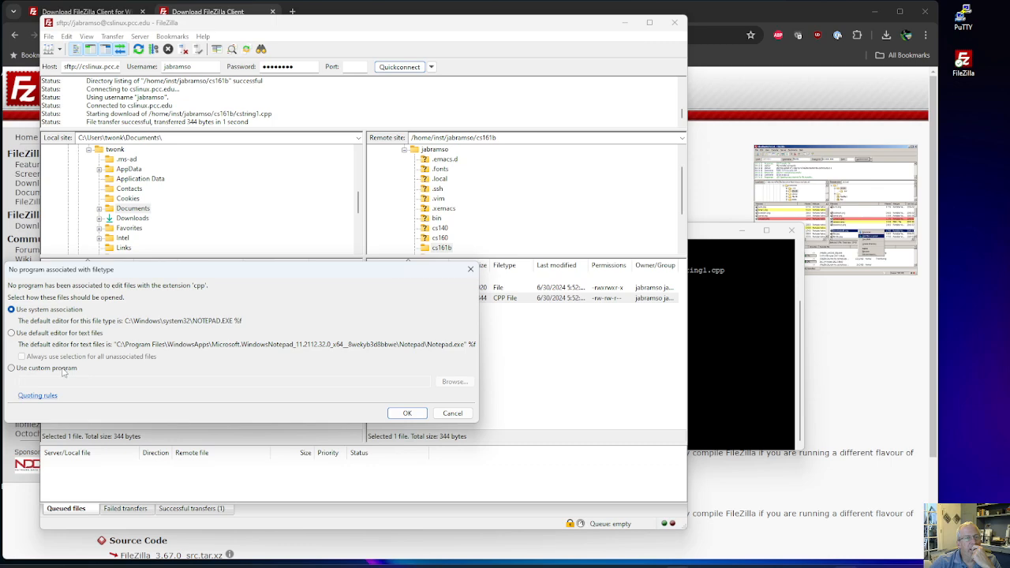
click(407, 413)
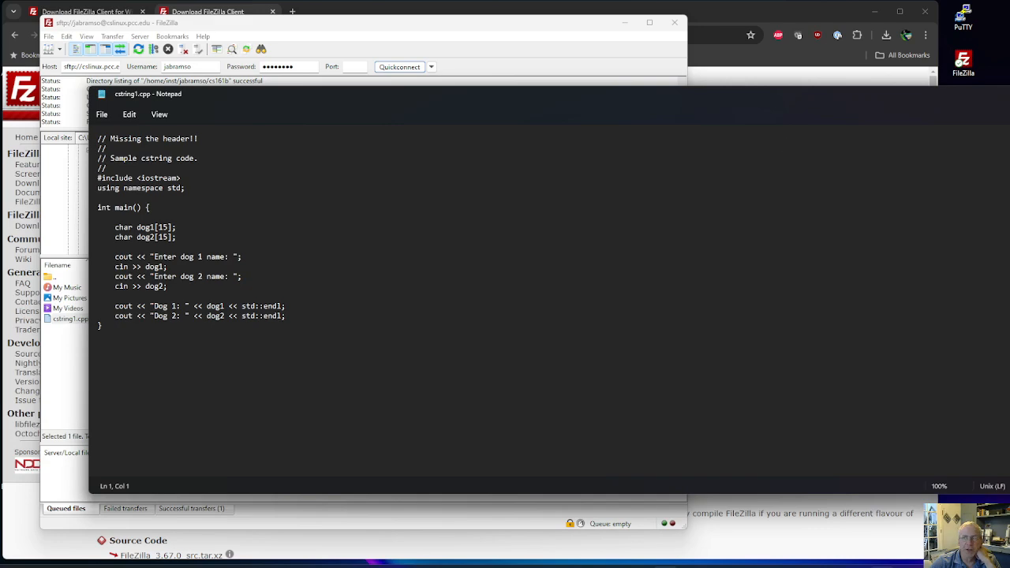
key(alt+F4)
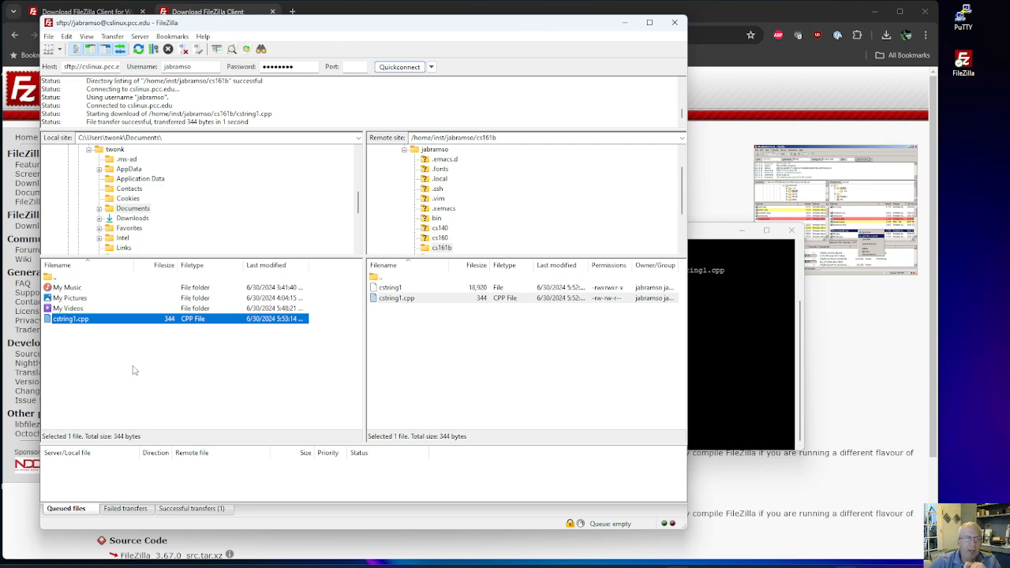
- Bring the PuTTY terminal showing the Bosco and Maizey output to the front
click(710, 238)
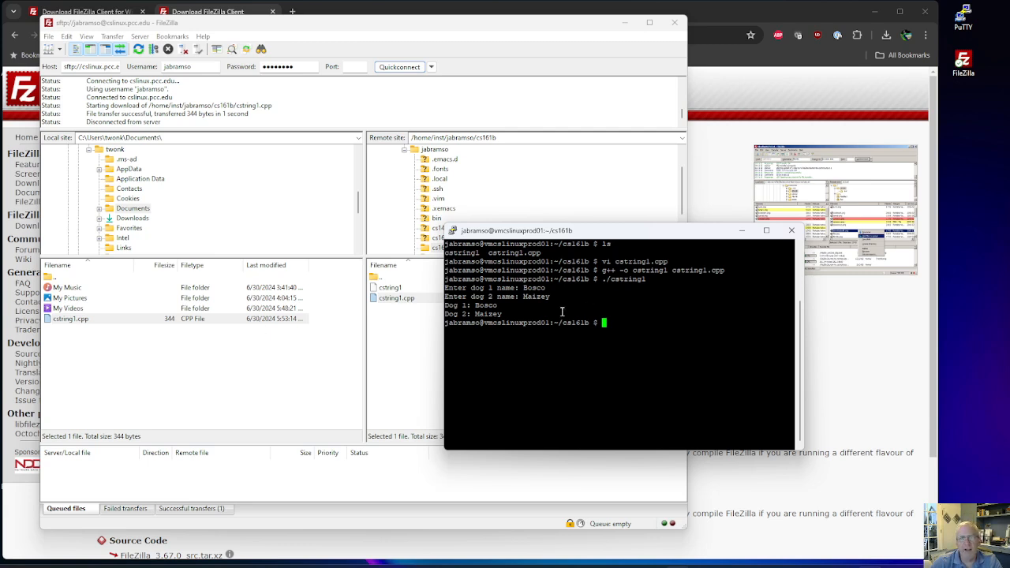
- Bring FileZilla forward to show cstring1.cpp and the compiled cstring1 in remote cs161b
click(197, 376)
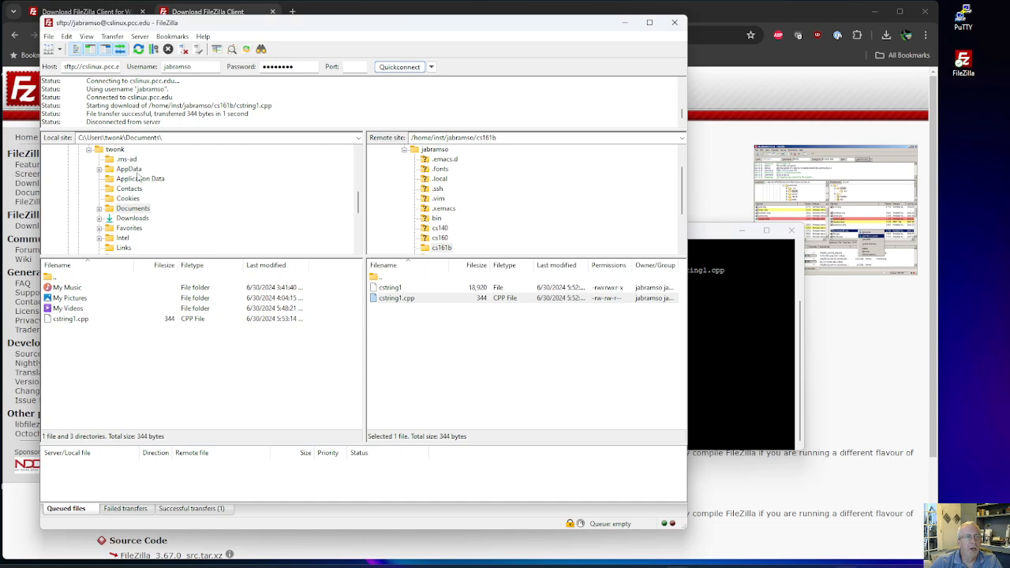